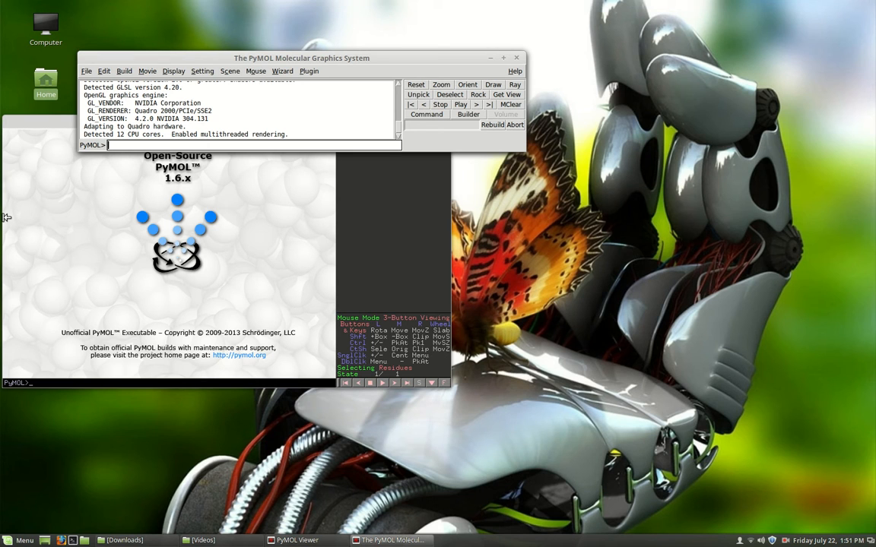
# - Fetch the protein structure 3fa0 from the PDB
pyautogui.write('fetch')
pyautogui.write('4')
pyautogui.press('BackSpace')
pyautogui.write('3fa0')
pyautogui.press('Return')
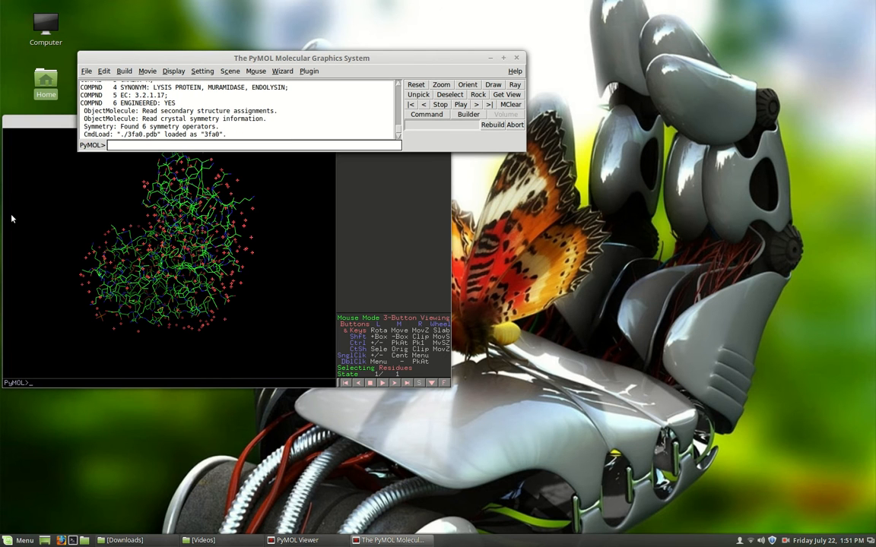
# - Bring the molecule viewer to the front, maximize it, and examine the 3fa0 line model from other angles
pyautogui.click(46, 121)
pyautogui.moveTo(202, 118); pyautogui.dragTo(255, 88)
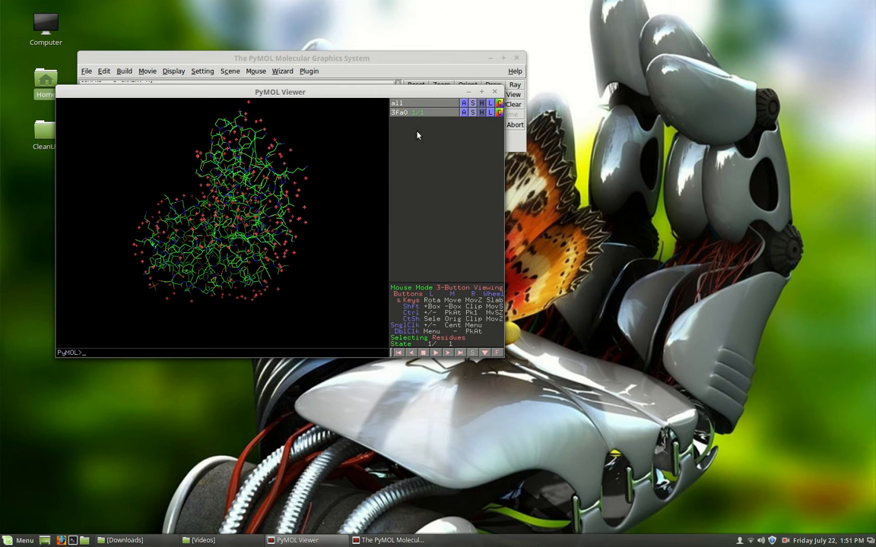
pyautogui.click(481, 91)
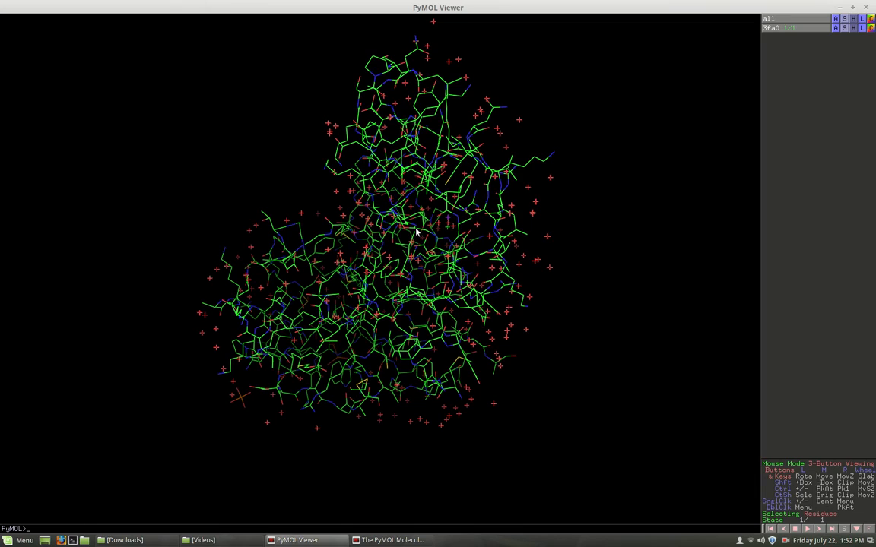
pyautogui.moveTo(404, 245); pyautogui.dragTo(358, 332)
pyautogui.moveTo(288, 258); pyautogui.dragTo(514, 282)
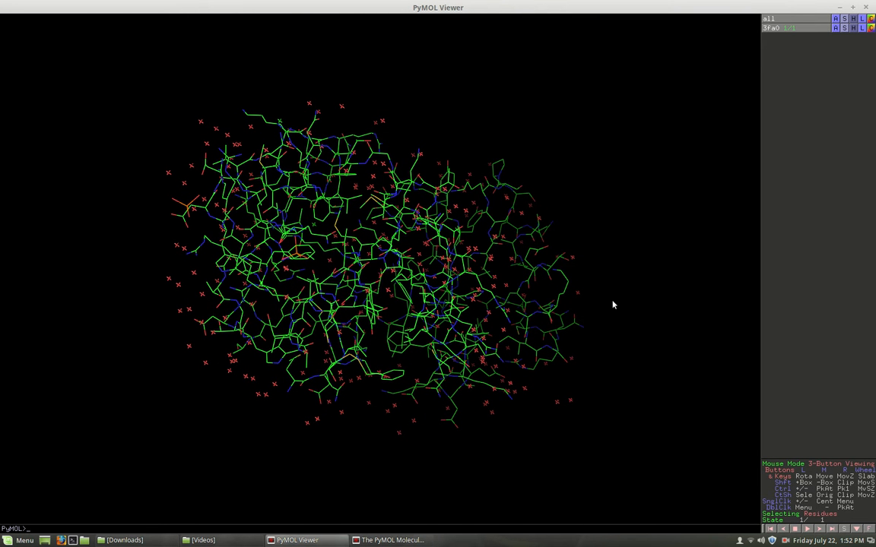
# - Hide every representation of the structure with "hide everything" and display it as a cartoon
pyautogui.click(839, 7)
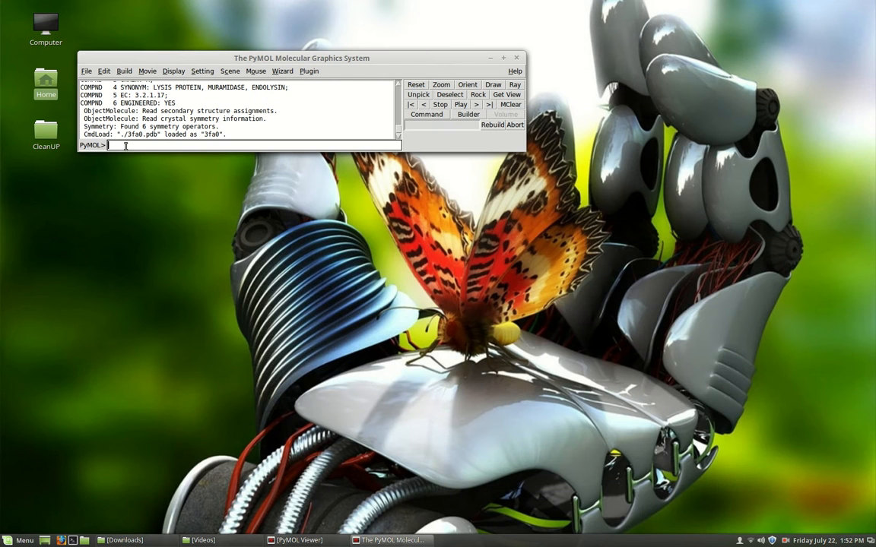
pyautogui.write('hide')
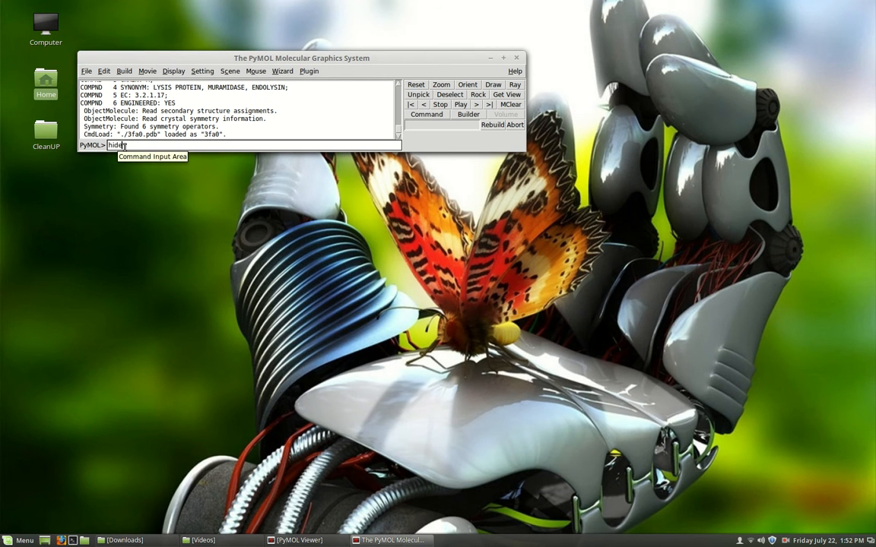
pyautogui.write(' everything')
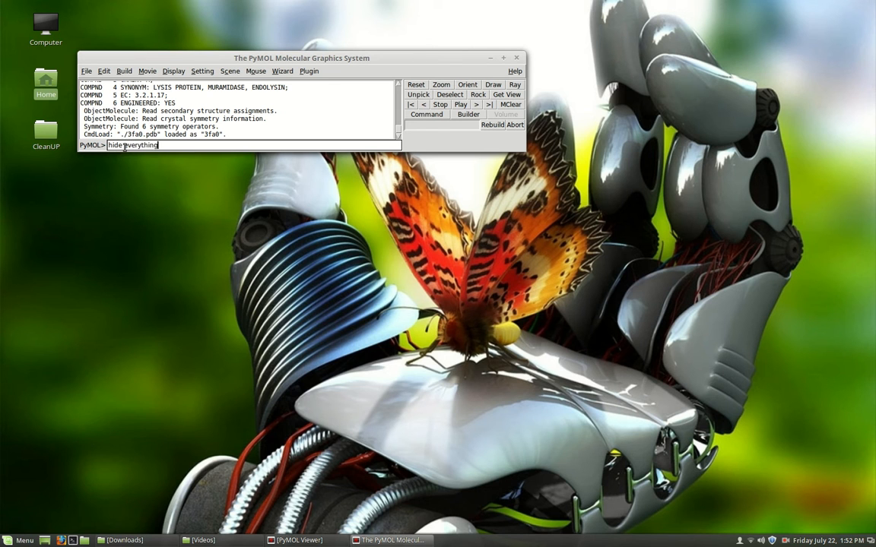
pyautogui.press('Return')
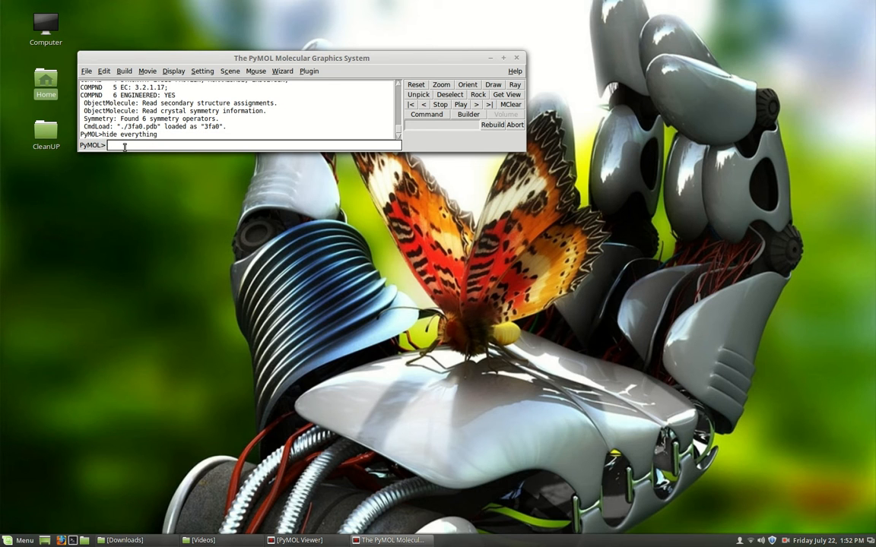
pyautogui.write('show cartoon')
pyautogui.press('Return')
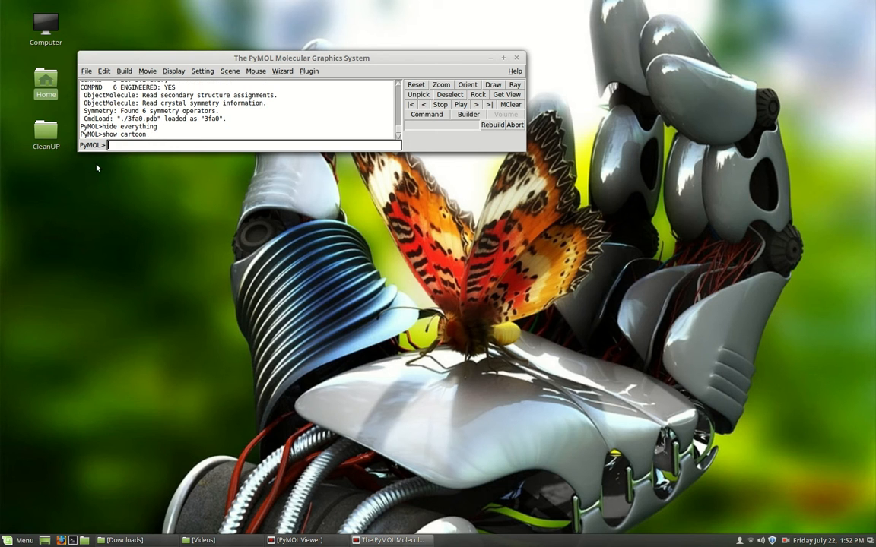
# - Examine the protein's cartoon fold from several angles, looking over its helices, strands and loops
pyautogui.click(300, 540)
pyautogui.moveTo(322, 349); pyautogui.dragTo(480, 378)
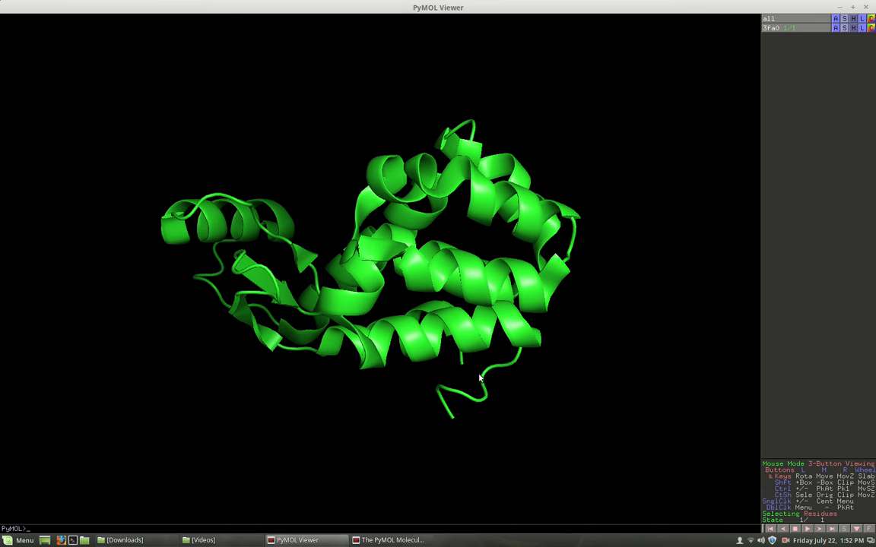
pyautogui.moveTo(392, 314); pyautogui.dragTo(454, 310)
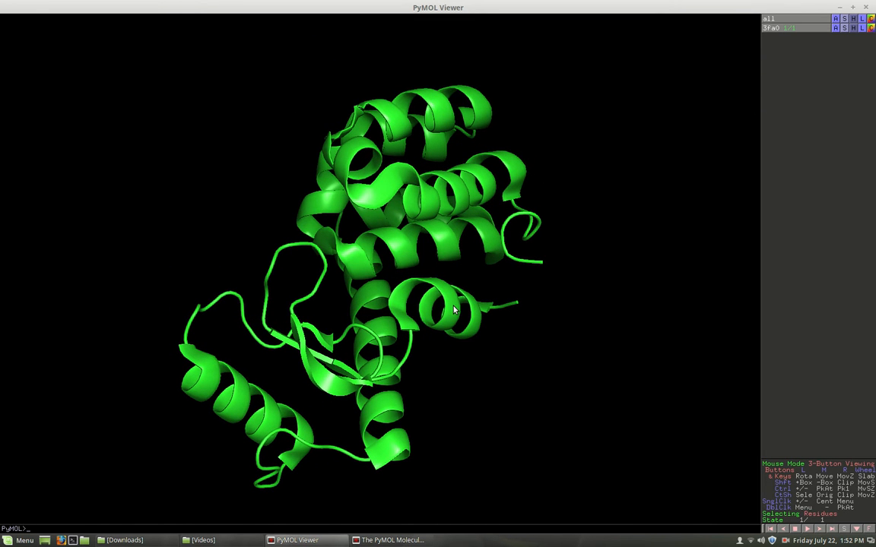
pyautogui.moveTo(323, 331); pyautogui.dragTo(296, 333)
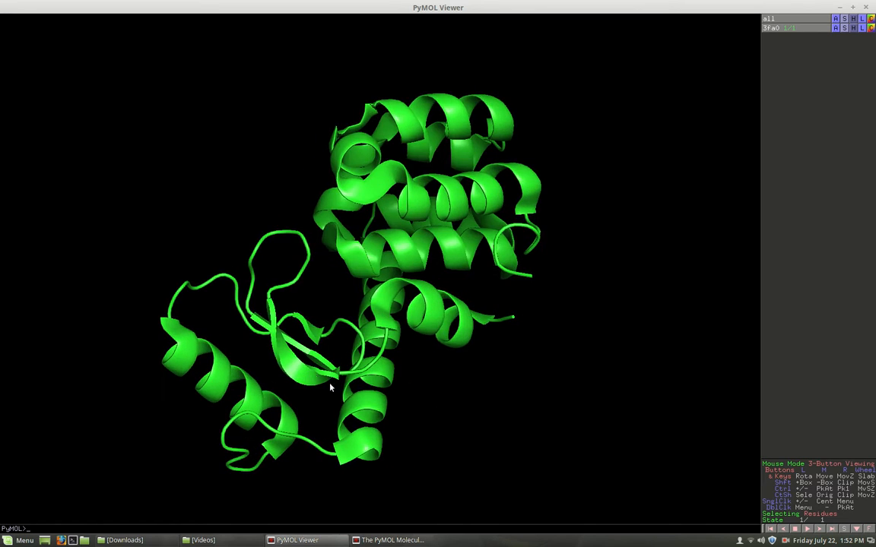
pyautogui.moveTo(215, 375); pyautogui.dragTo(372, 298)
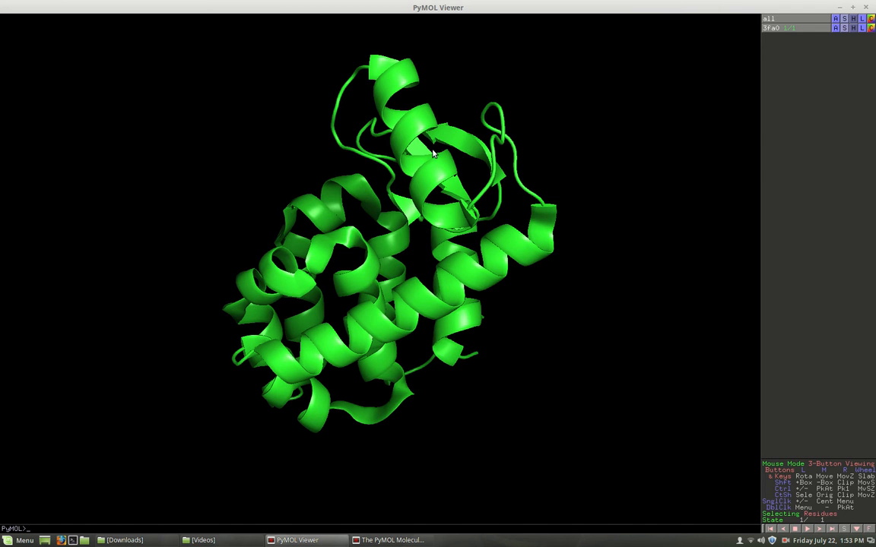
pyautogui.moveTo(339, 333); pyautogui.dragTo(391, 242)
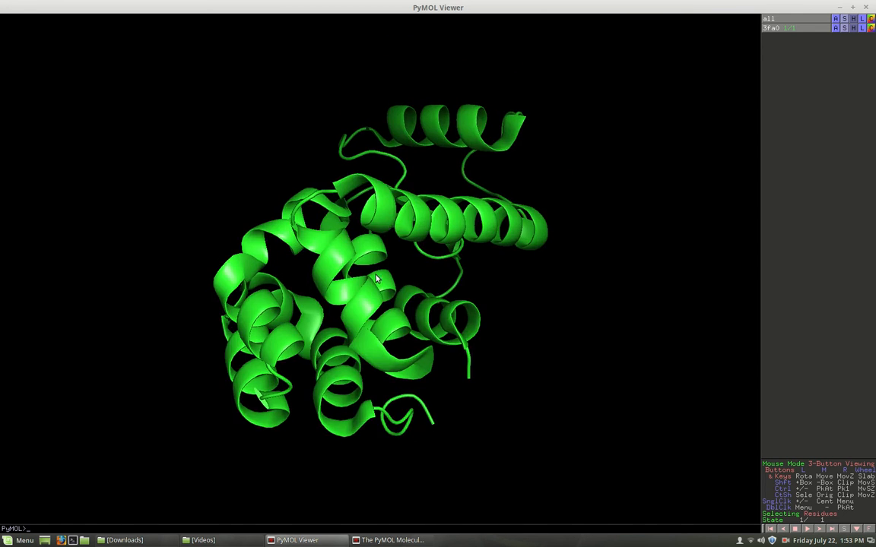
pyautogui.moveTo(245, 395); pyautogui.dragTo(341, 312)
pyautogui.moveTo(390, 367); pyautogui.dragTo(260, 362)
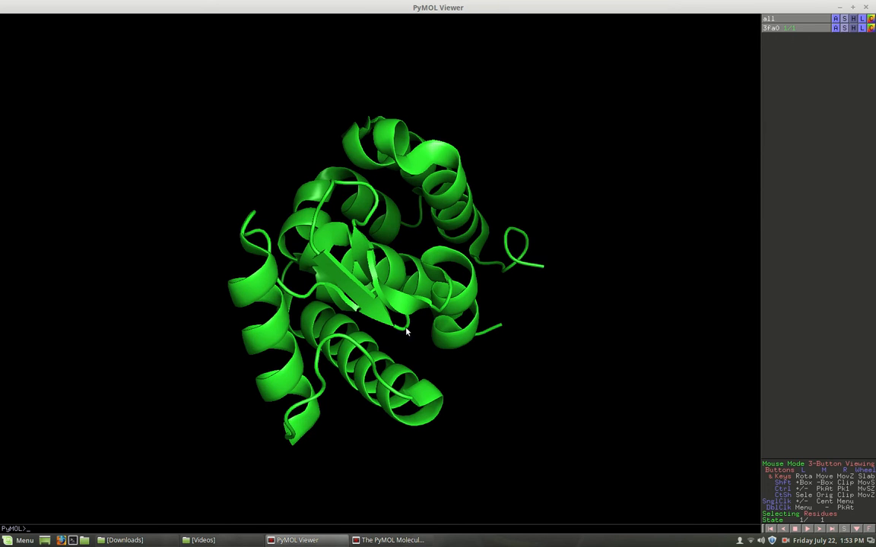
pyautogui.moveTo(335, 352); pyautogui.dragTo(302, 431)
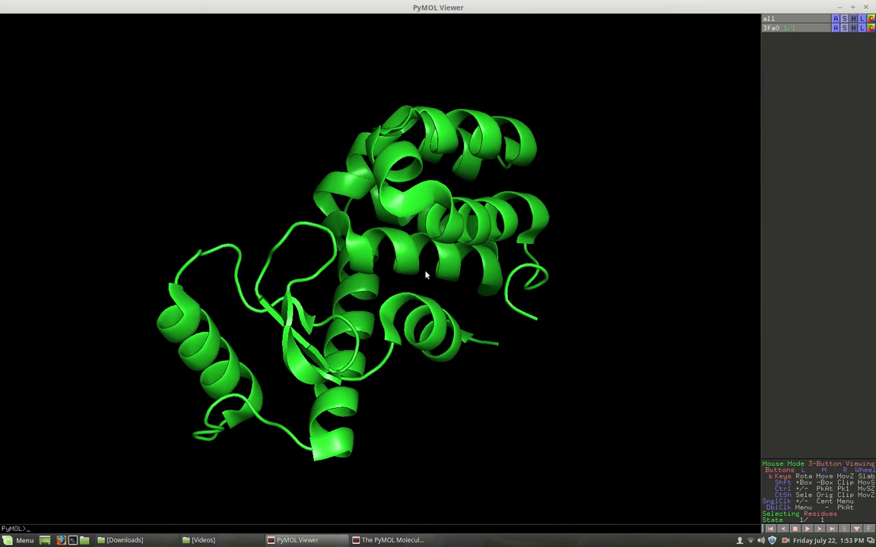
pyautogui.moveTo(371, 239); pyautogui.dragTo(362, 339)
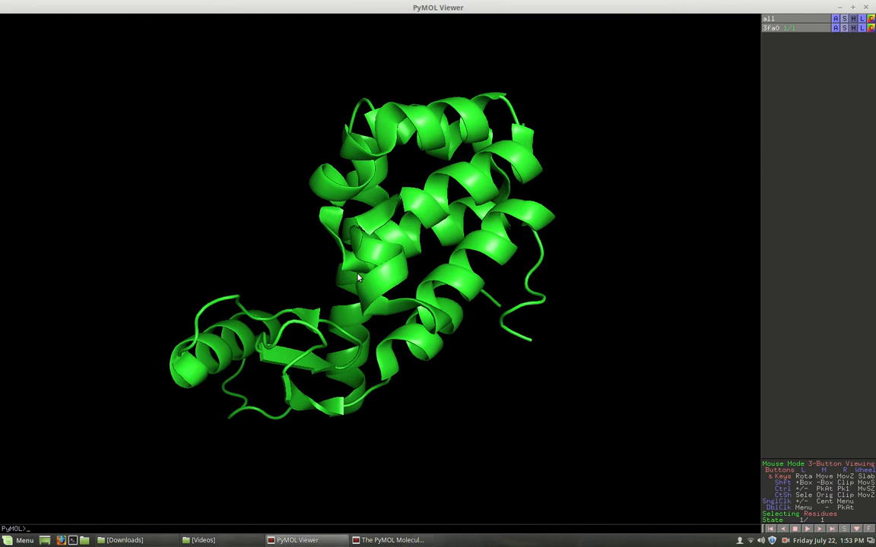
pyautogui.moveTo(435, 215); pyautogui.dragTo(422, 286)
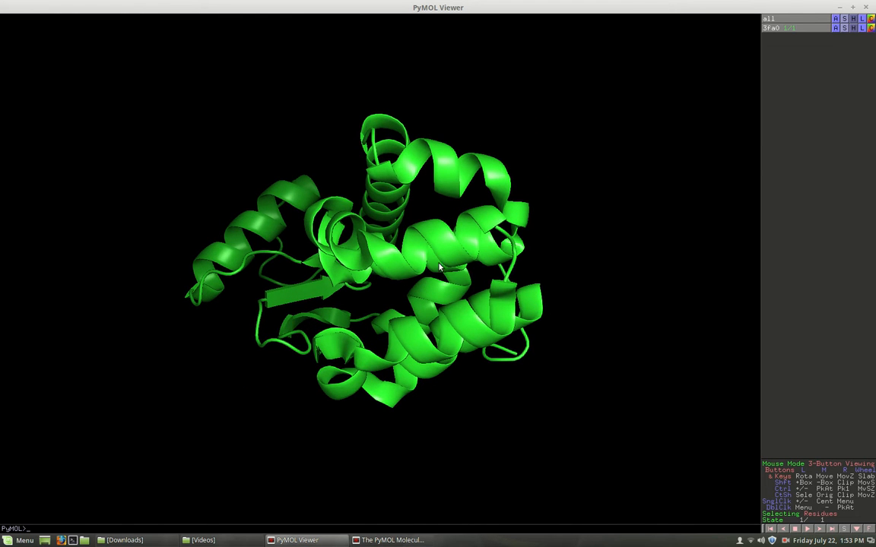
# - Color all helices red with the command "color red, ss h"
pyautogui.click(384, 540)
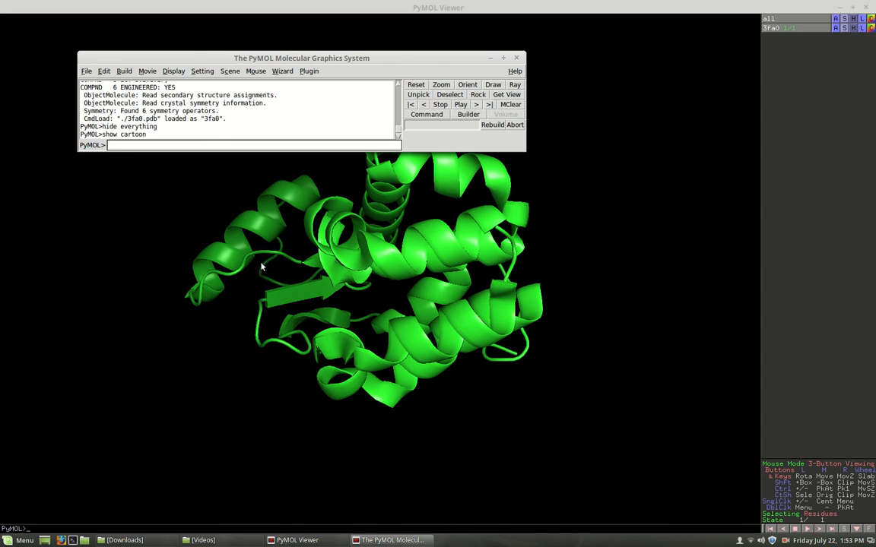
pyautogui.click(123, 146)
pyautogui.write('color red')
pyautogui.write(', ss h')
pyautogui.press('Return')
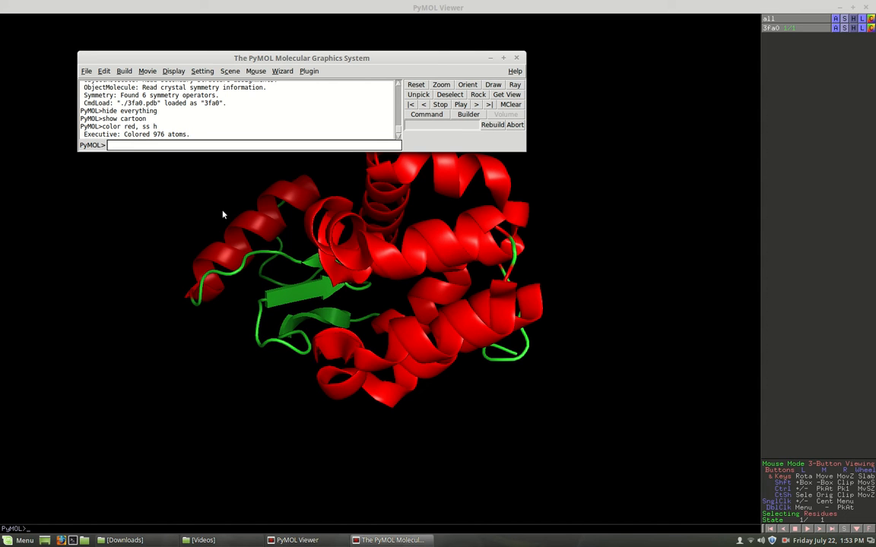
# - Color all beta strands yellow with the command "color yellow, ss s"
pyautogui.press('Up')
pyautogui.press('BackSpace')
pyautogui.press('BackSpace')
pyautogui.press('BackSpace')
pyautogui.press('BackSpace')
pyautogui.press('BackSpace')
pyautogui.press('BackSpace')
pyautogui.press('BackSpace')
pyautogui.press('BackSpace')
pyautogui.press('BackSpace')
pyautogui.write('yellow,')
pyautogui.press('Return')
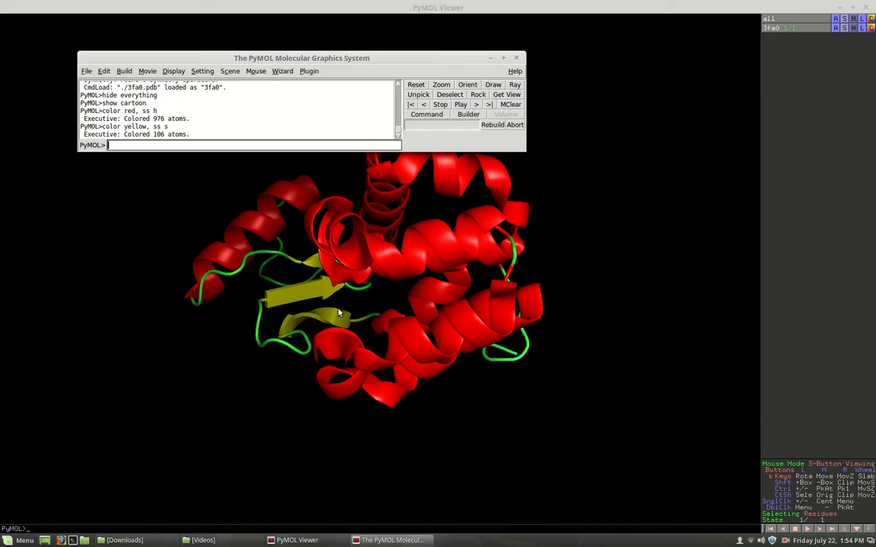
# - Show sticks for the whole 3fa0 object in addition to the cartoon
pyautogui.click(491, 58)
pyautogui.moveTo(360, 189); pyautogui.dragTo(480, 163)
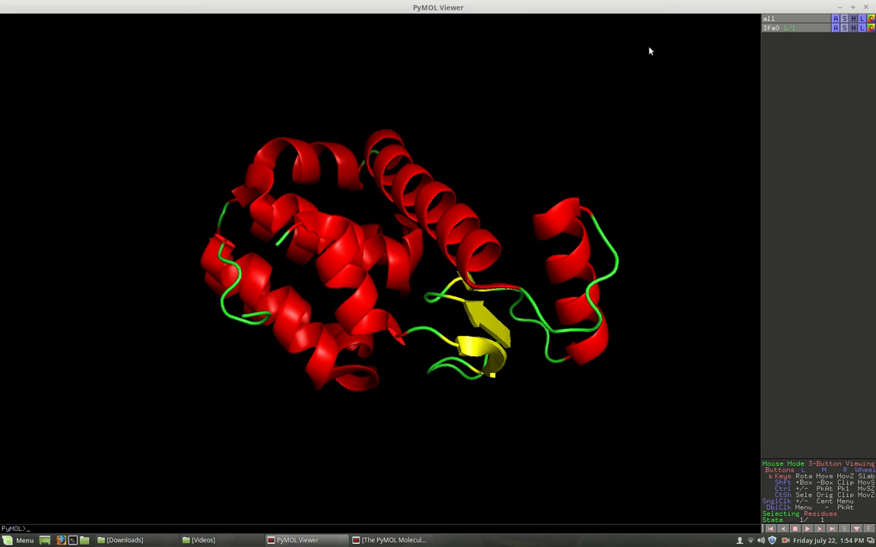
pyautogui.click(844, 28)
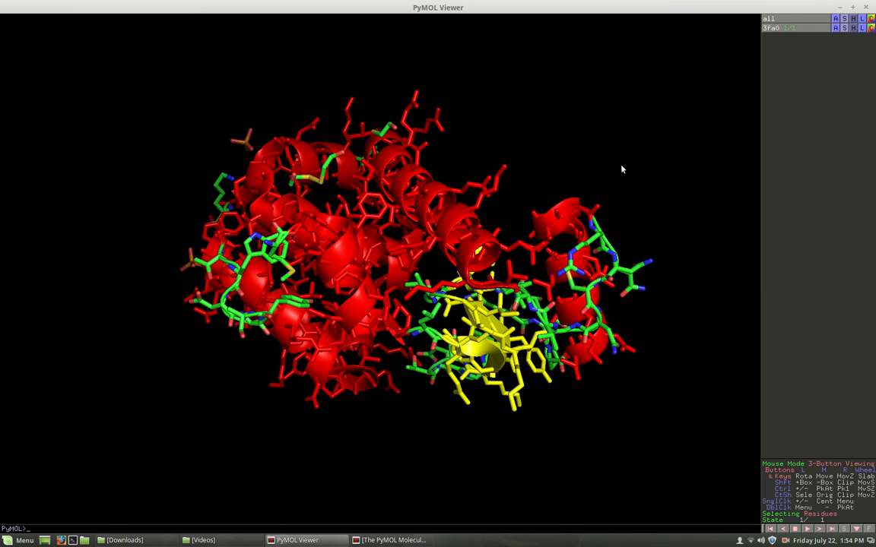
# - Examine the side-chain sticks around the helices and strands from several angles
pyautogui.moveTo(480, 254); pyautogui.dragTo(319, 220)
pyautogui.moveTo(289, 290); pyautogui.dragTo(330, 276)
pyautogui.moveTo(266, 230); pyautogui.dragTo(383, 213)
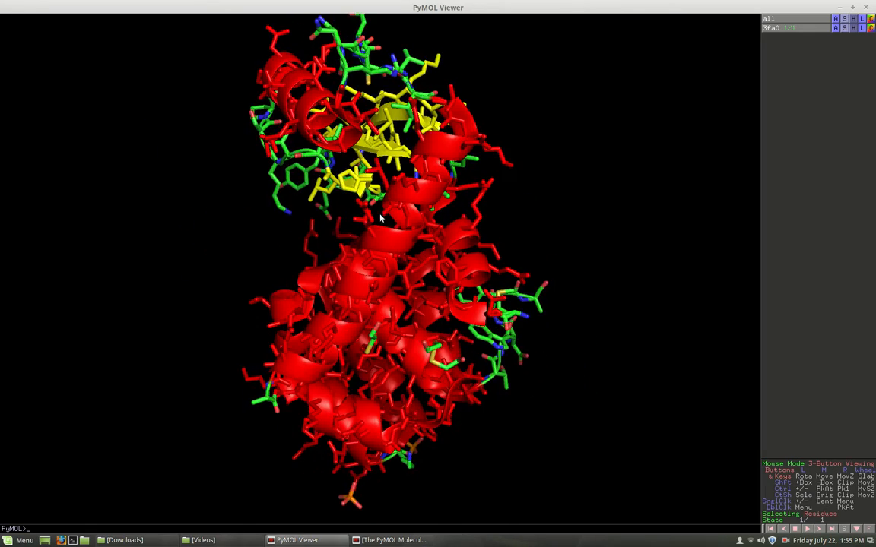
pyautogui.moveTo(314, 264); pyautogui.dragTo(421, 283)
pyautogui.moveTo(345, 301); pyautogui.dragTo(455, 255)
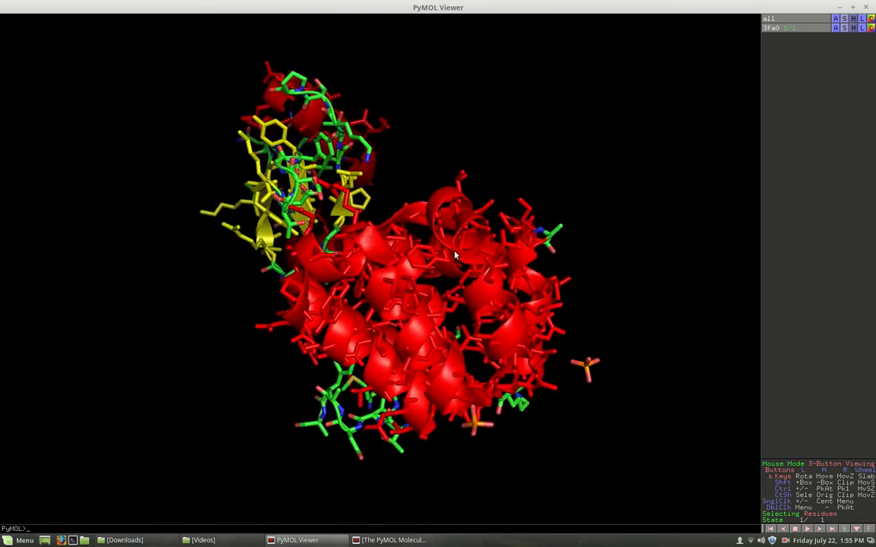
pyautogui.moveTo(380, 283); pyautogui.dragTo(212, 348)
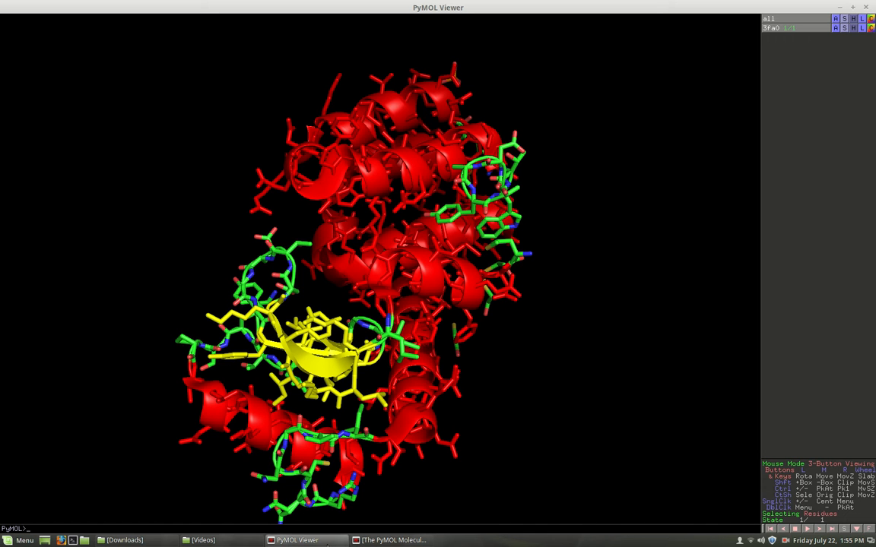
pyautogui.moveTo(332, 245); pyautogui.dragTo(442, 244)
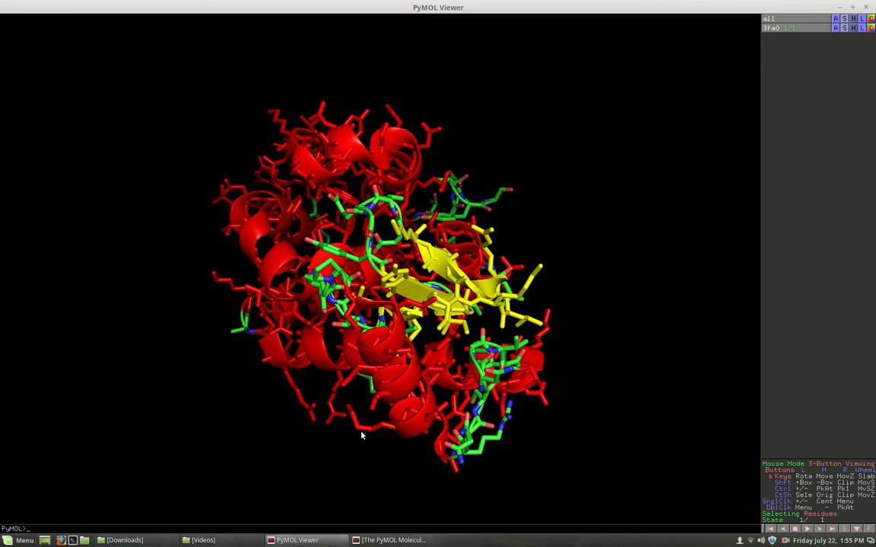
# - Hide the sticks representation of the whole structure, keeping the cartoon
pyautogui.click(324, 544)
pyautogui.click(324, 544)
pyautogui.click(390, 539)
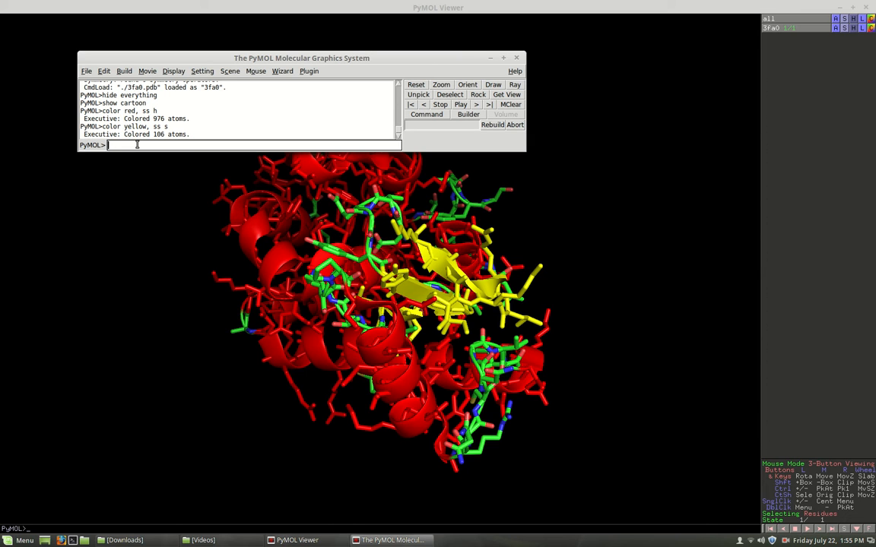
pyautogui.write('hide sticks')
pyautogui.press('Return')
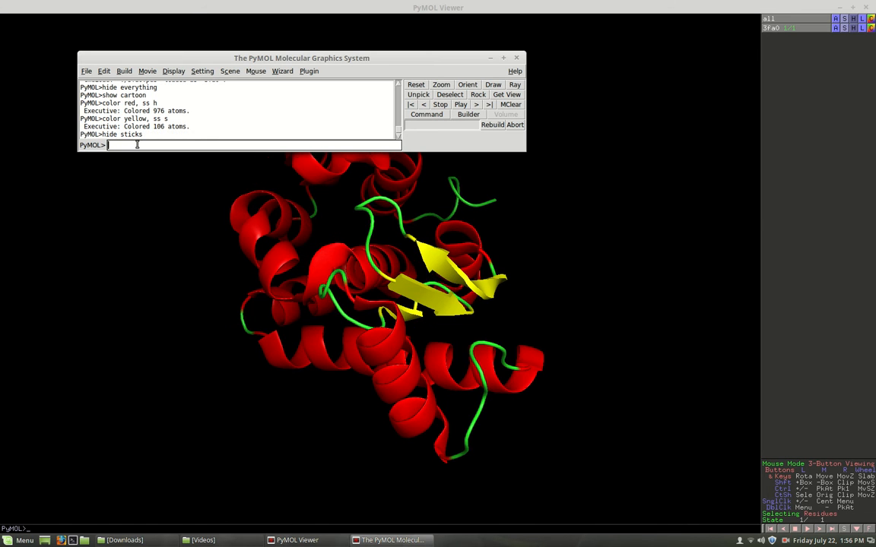
# - Show sticks for residue 22 only with the command "show sticks, resi 22"
pyautogui.write('show sticks, resi 22')
pyautogui.press('Return')
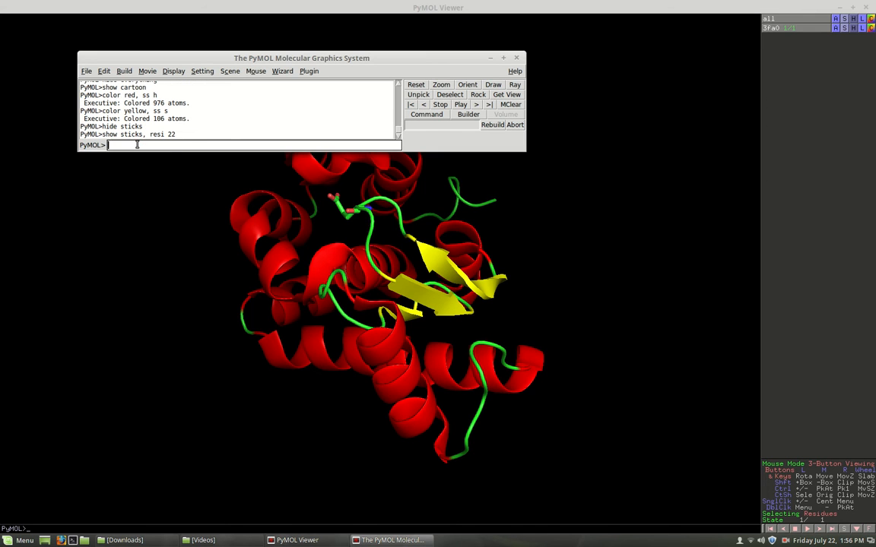
# - Inspect the residue 22 side chain, and also show residue 137 as sticks with "show sticks, resi 137"
pyautogui.click(258, 242)
pyautogui.moveTo(257, 260); pyautogui.dragTo(280, 289)
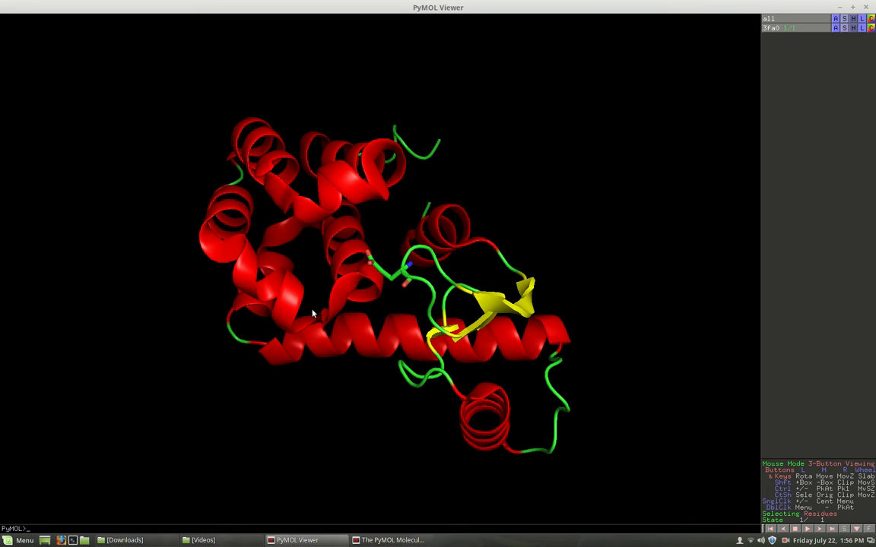
pyautogui.moveTo(333, 259); pyautogui.dragTo(441, 302)
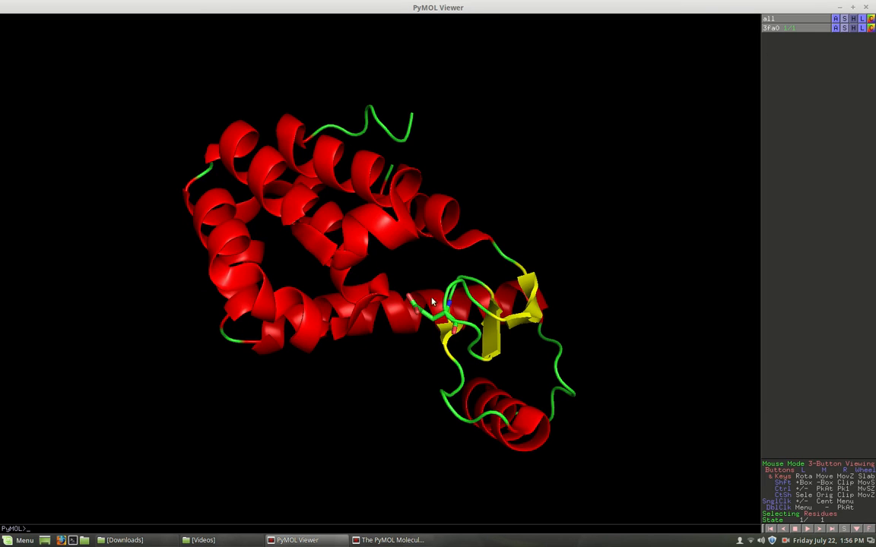
pyautogui.moveTo(326, 222); pyautogui.dragTo(386, 248)
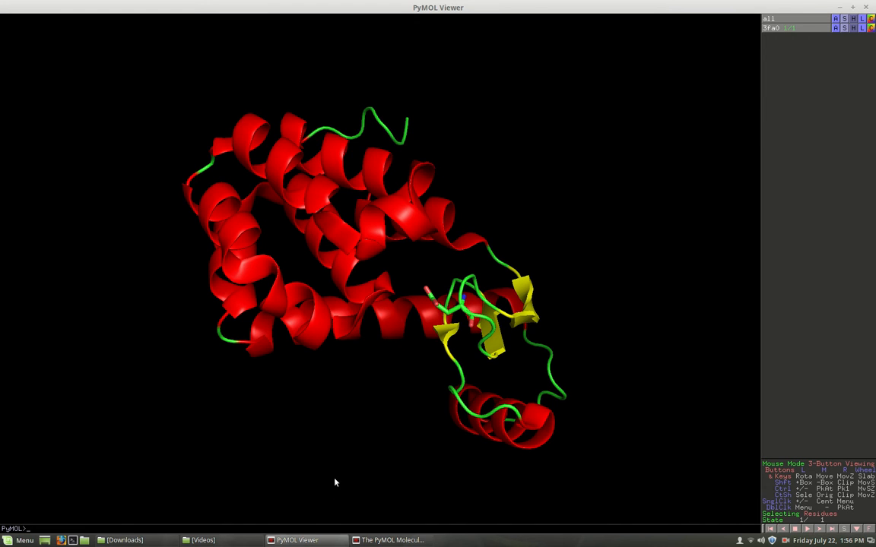
pyautogui.click(384, 539)
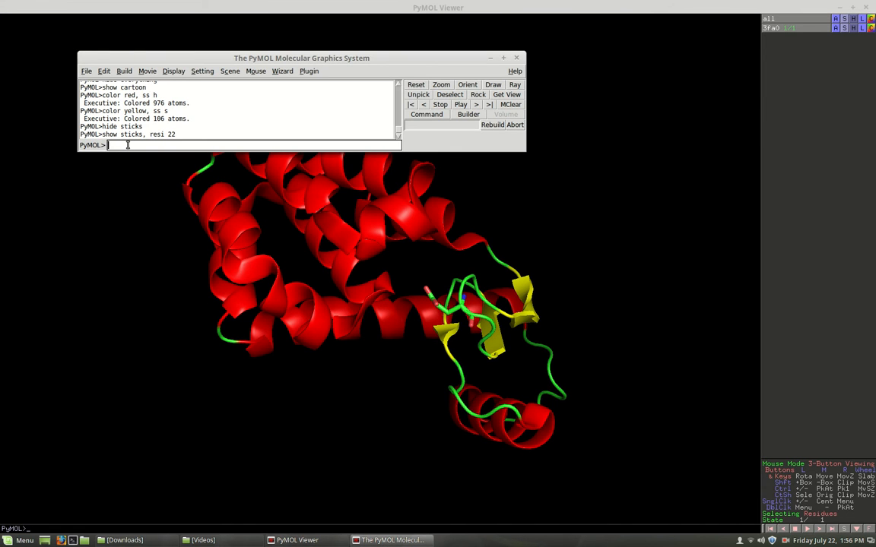
pyautogui.press('Up')
pyautogui.press('BackSpace')
pyautogui.press('BackSpace')
pyautogui.write('137')
pyautogui.press('Return')
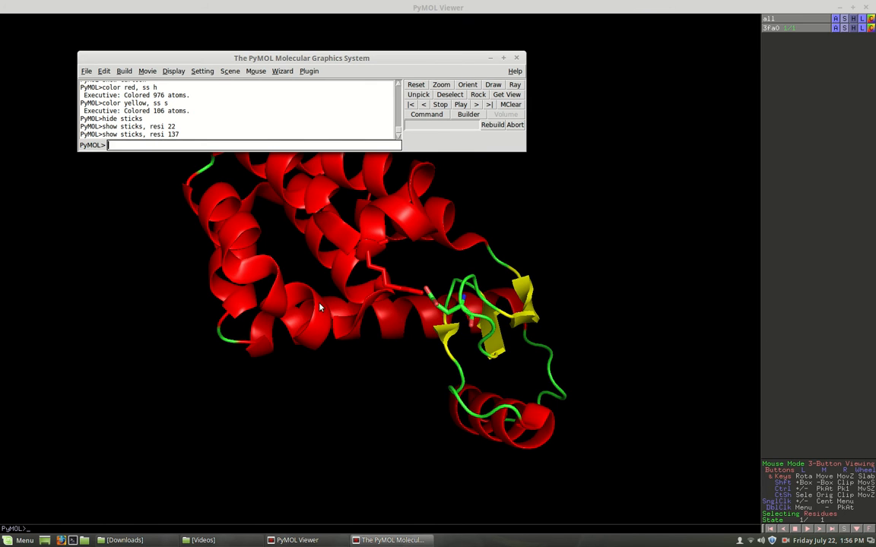
# - Examine the residue 22 and 137 side-chain sticks up close from several angles, focusing on the gap between their ends
pyautogui.click(287, 271)
pyautogui.moveTo(286, 271); pyautogui.dragTo(368, 196)
pyautogui.moveTo(363, 147); pyautogui.dragTo(403, 162)
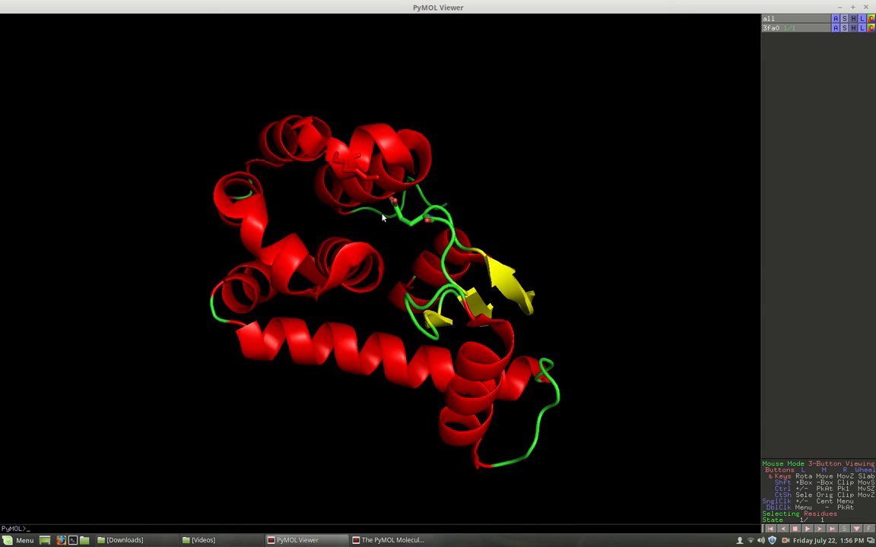
pyautogui.moveTo(383, 218); pyautogui.dragTo(334, 350, button='right')
pyautogui.moveTo(234, 51); pyautogui.dragTo(235, 78)
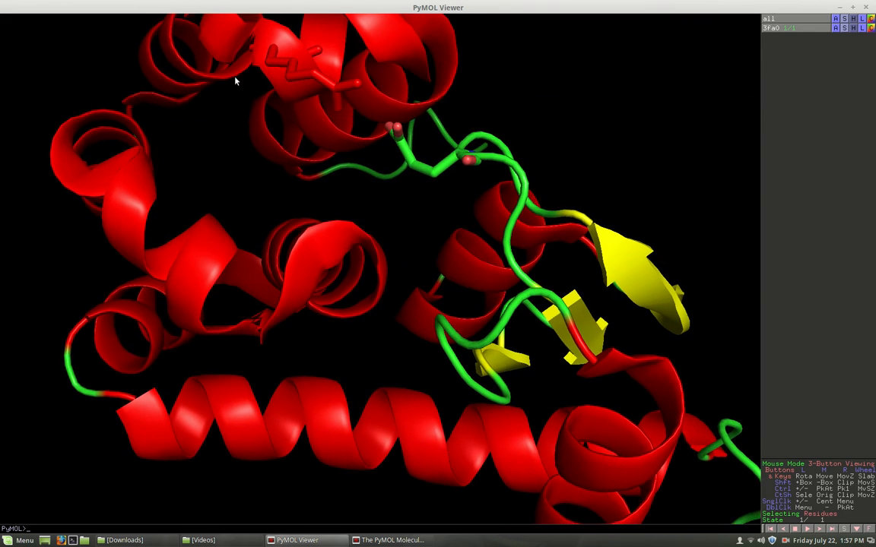
pyautogui.moveTo(399, 57); pyautogui.dragTo(395, 108)
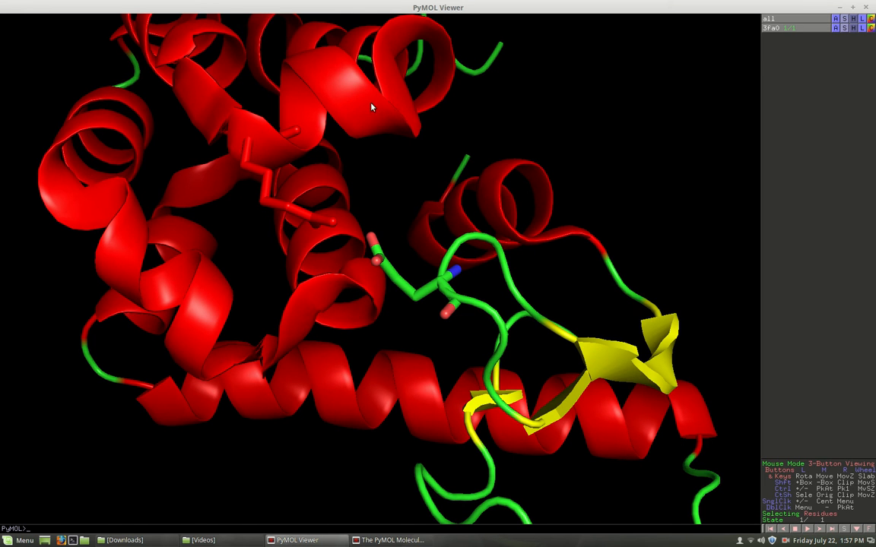
pyautogui.moveTo(364, 111); pyautogui.dragTo(315, 252, button='right')
pyautogui.moveTo(285, 301); pyautogui.dragTo(286, 351)
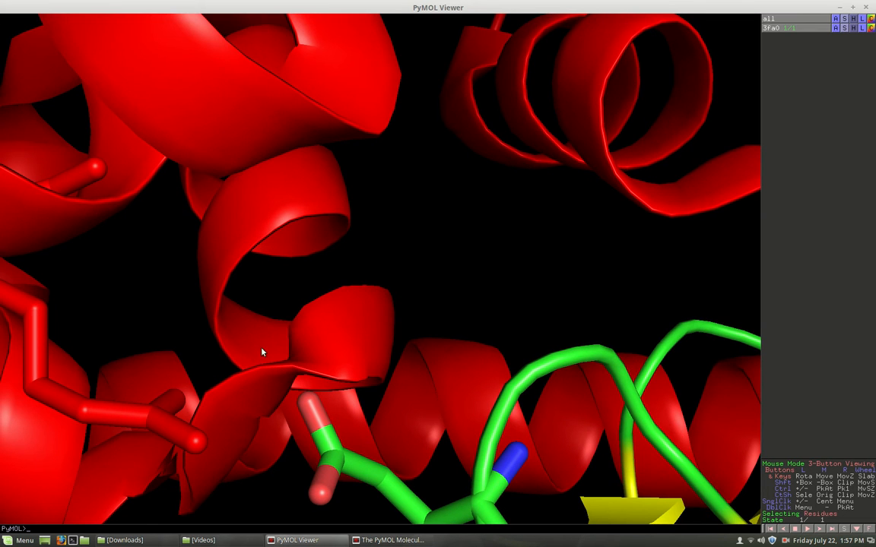
pyautogui.moveTo(279, 342); pyautogui.dragTo(380, 241, button='middle')
pyautogui.moveTo(374, 285)
pyautogui.mouseDown()
pyautogui.moveTo(383, 273)
pyautogui.moveTo(366, 290)
pyautogui.mouseUp()
pyautogui.moveTo(375, 282); pyautogui.dragTo(453, 177, button='middle')
pyautogui.moveTo(453, 176); pyautogui.dragTo(454, 216)
pyautogui.moveTo(455, 216); pyautogui.dragTo(498, 162, button='middle')
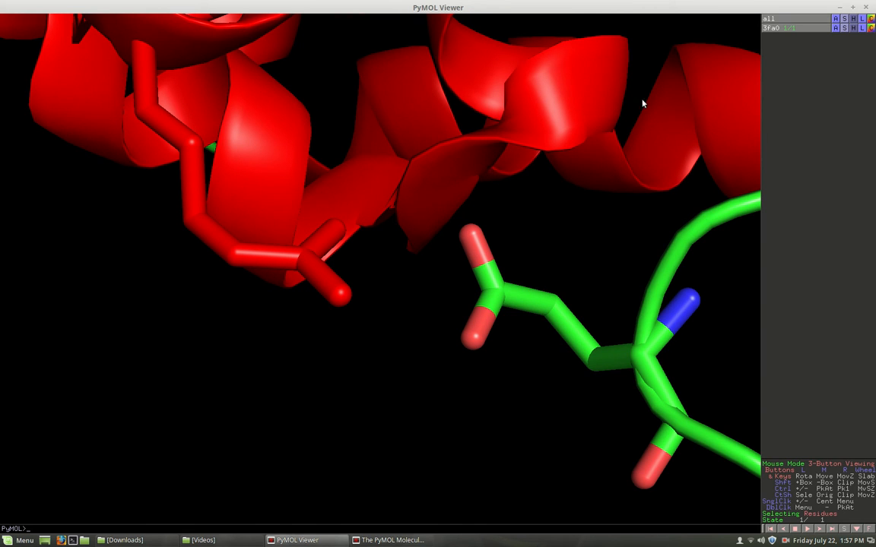
# - Start the Measurement wizard in Distances mode with Create New Object, and bring the enlarged viewer to the front
pyautogui.click(854, 10)
pyautogui.click(460, 59)
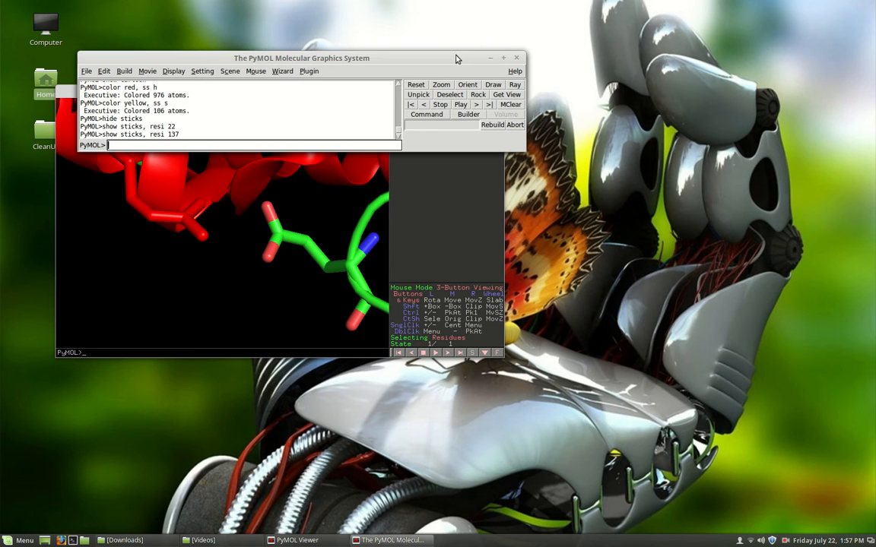
pyautogui.click(282, 70)
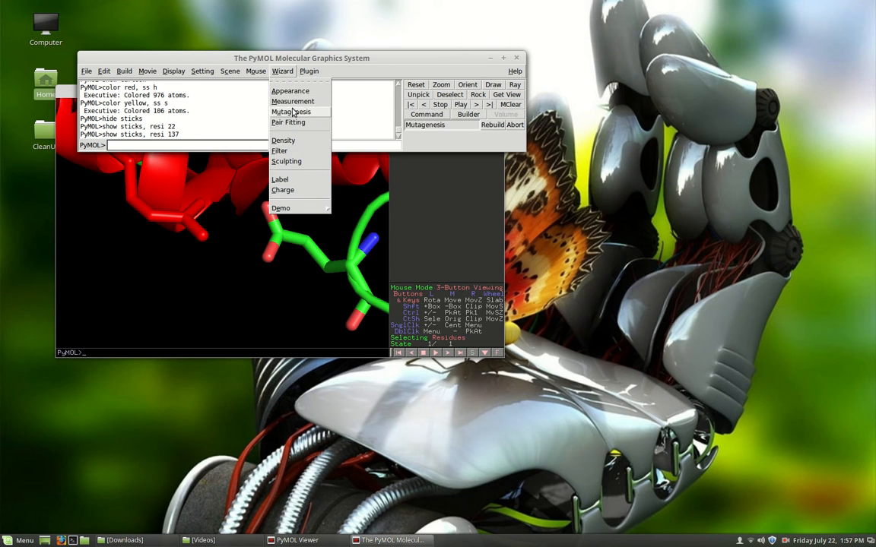
pyautogui.click(294, 102)
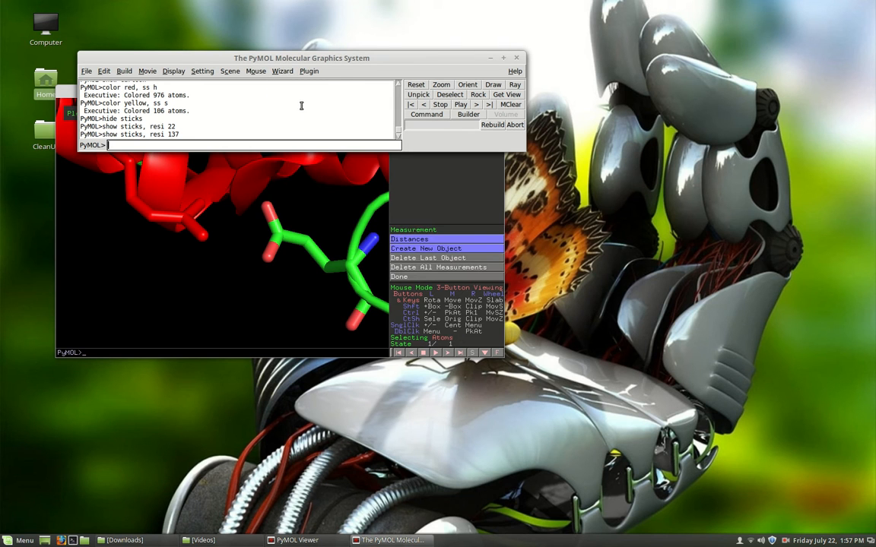
pyautogui.click(428, 242)
pyautogui.click(434, 247)
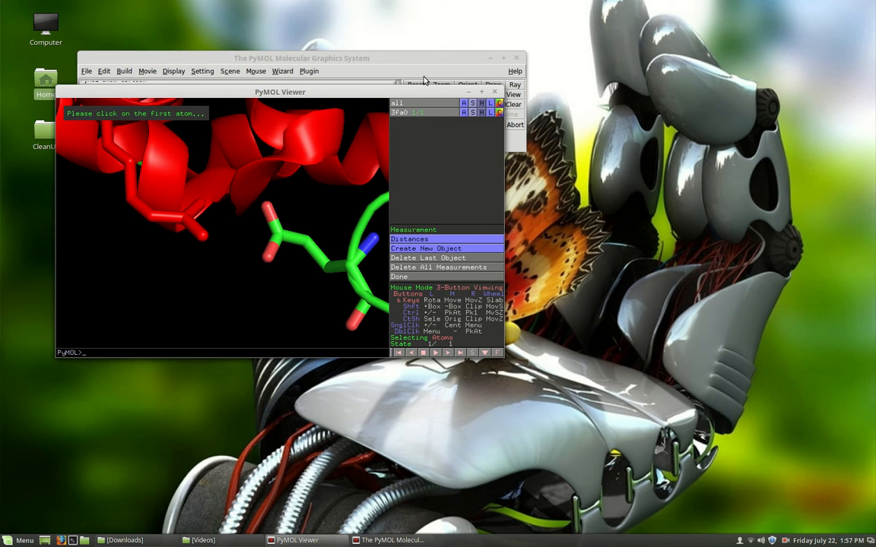
pyautogui.moveTo(375, 90); pyautogui.dragTo(419, 95)
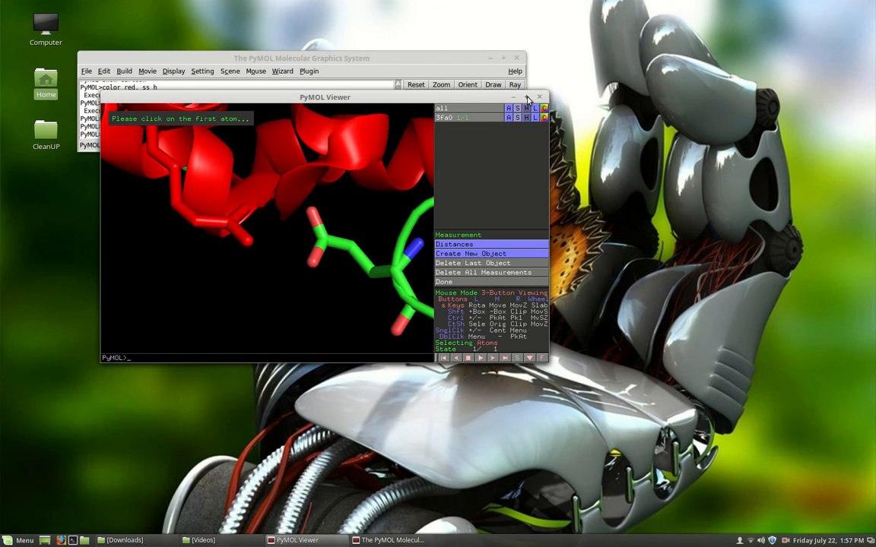
pyautogui.click(526, 97)
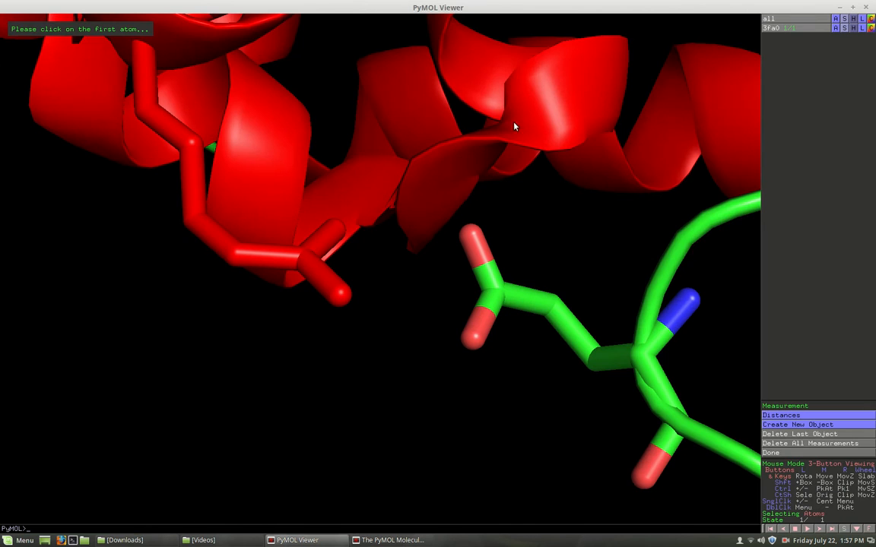
# - Measure the distances from ARG 137 NH1 to GLU 22 OE2 and from NH2 to OE1, and delete all measurements
pyautogui.click(338, 232)
pyautogui.click(471, 240)
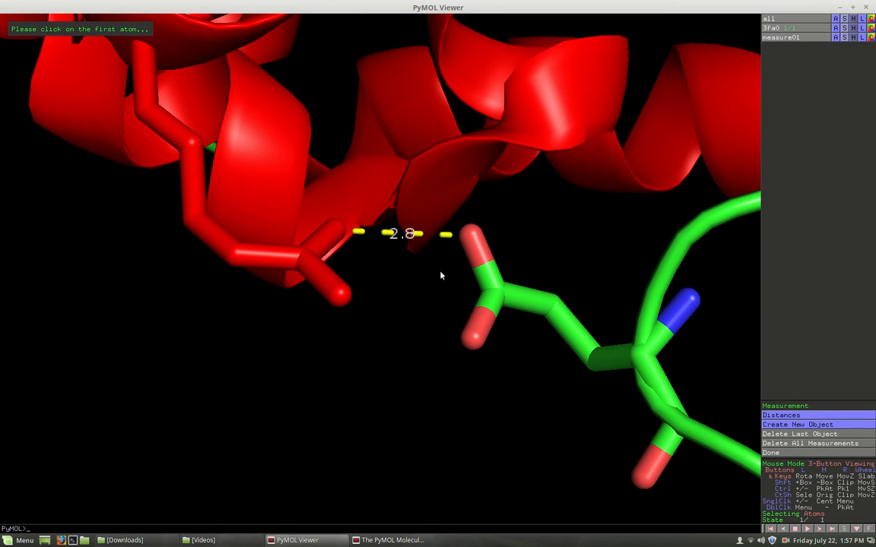
pyautogui.click(341, 300)
pyautogui.click(471, 343)
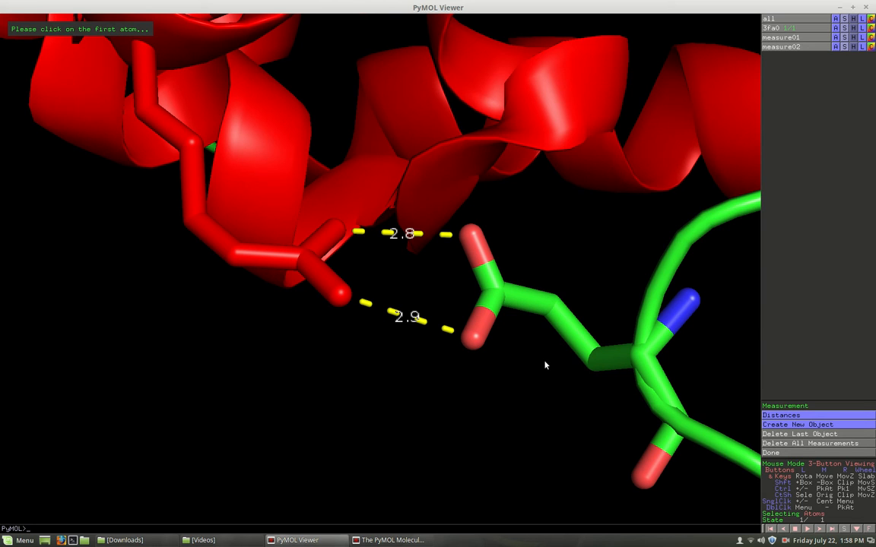
pyautogui.click(799, 443)
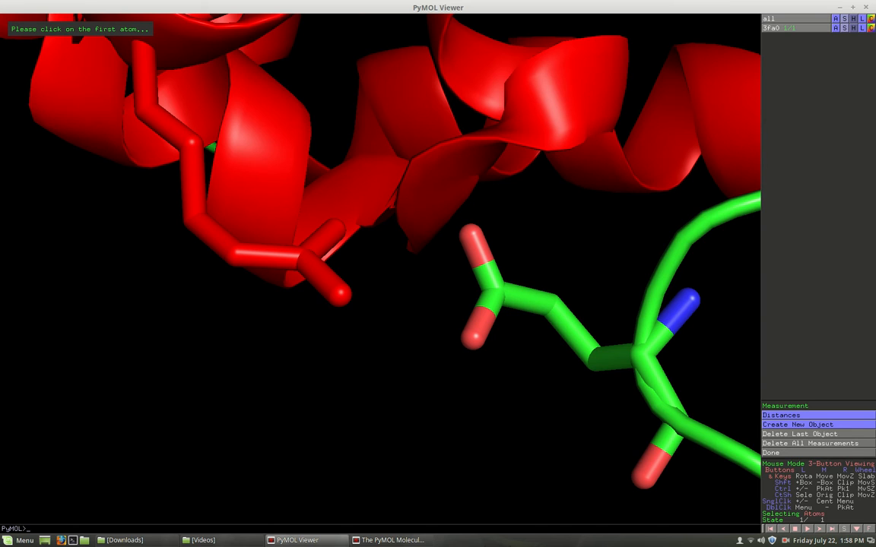
# - Hide every representation of the structure with the command "hide everything"
pyautogui.click(391, 538)
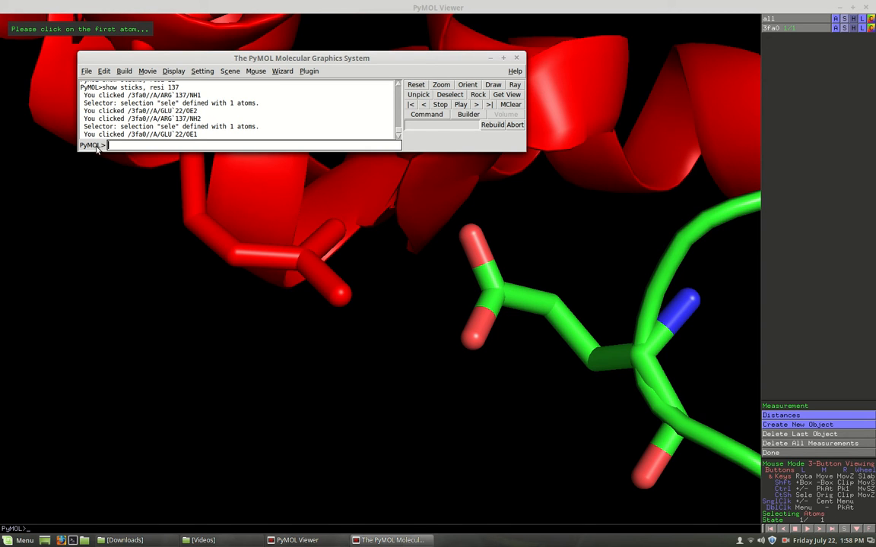
pyautogui.write('hi')
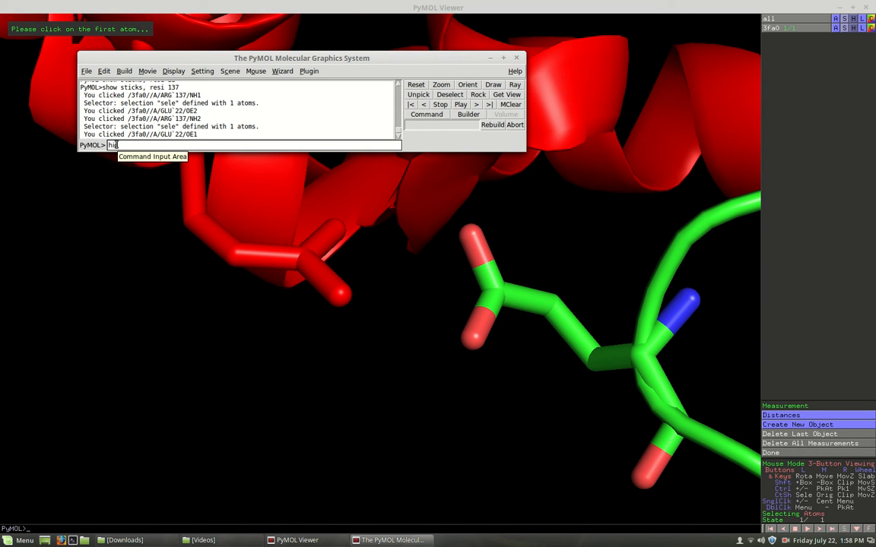
pyautogui.write('de everything')
pyautogui.press('Return')
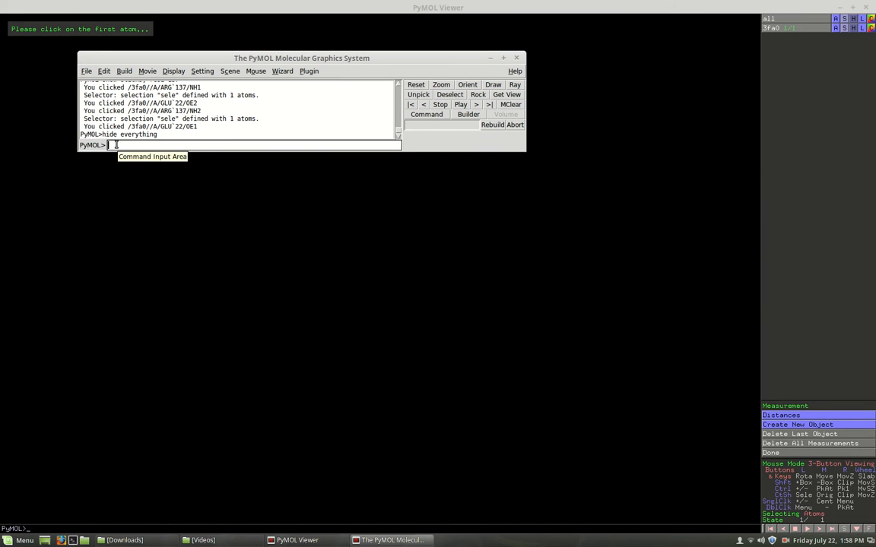
# - Display the protein as a molecular surface with the command "show surface"
pyautogui.write('show surface')
pyautogui.press('Return')
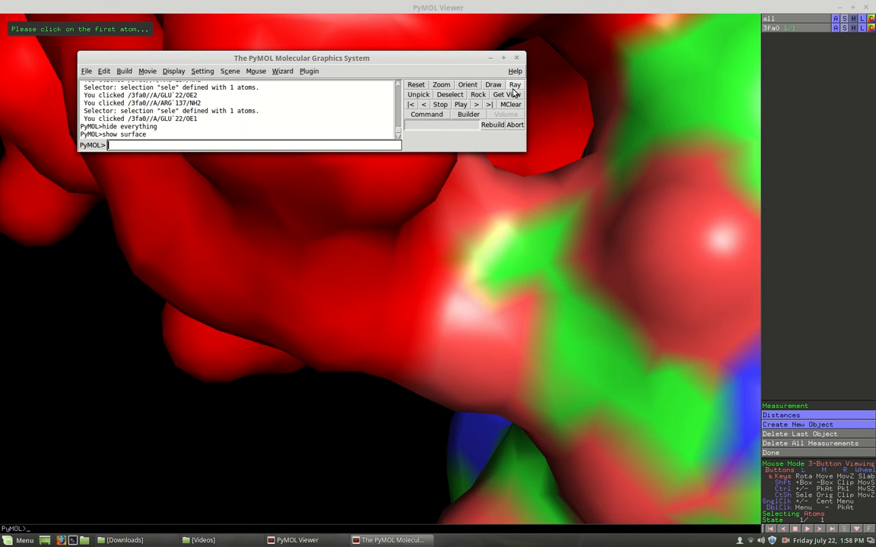
# - Examine the whole protein surface from all sides, including the clefts and the opening beside the yellow strand region
pyautogui.click(492, 59)
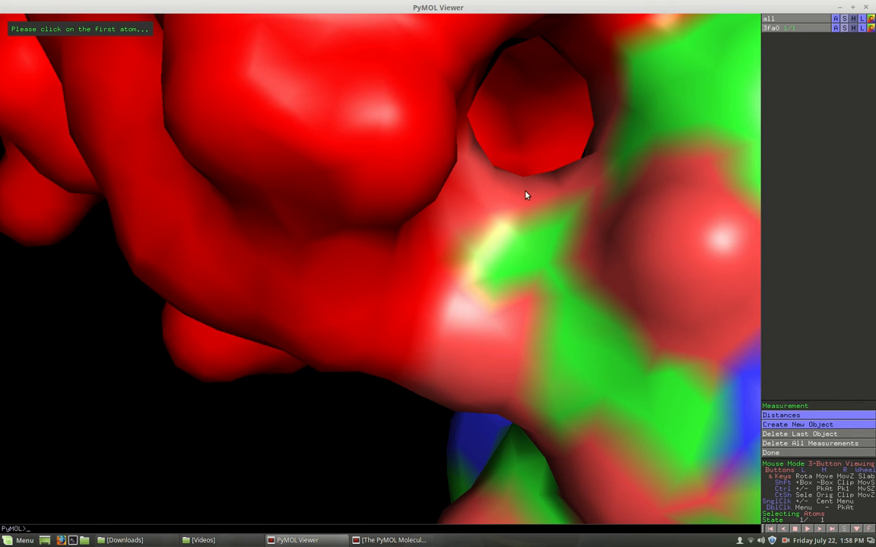
pyautogui.moveTo(516, 192); pyautogui.dragTo(447, 236)
pyautogui.moveTo(454, 230); pyautogui.dragTo(445, 195, button='right')
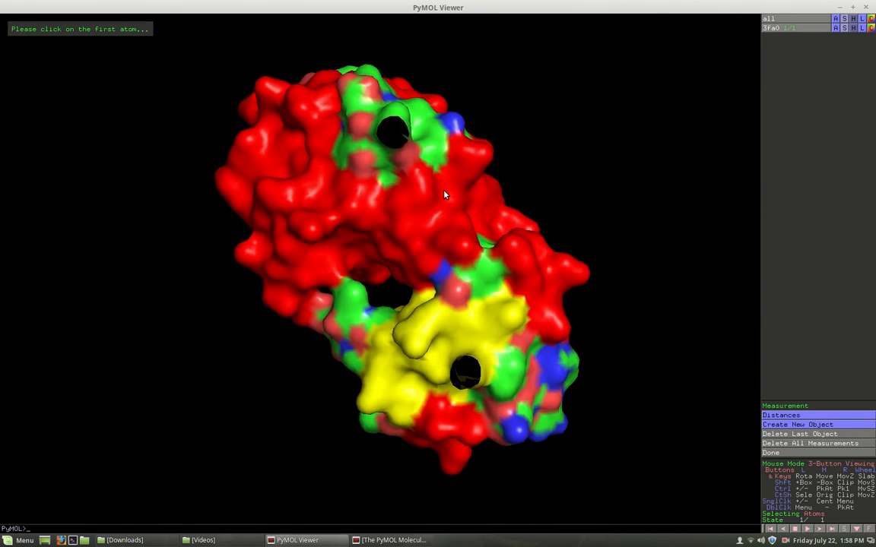
pyautogui.moveTo(447, 198); pyautogui.dragTo(380, 311)
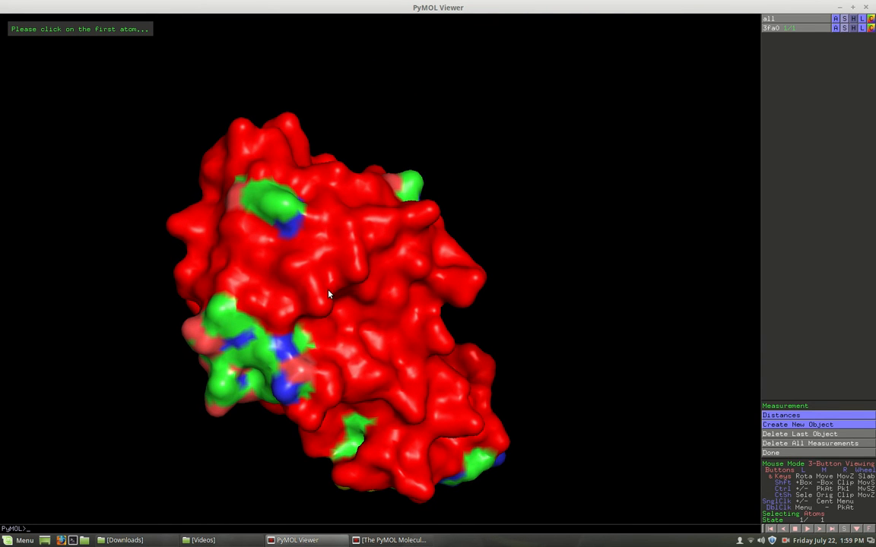
pyautogui.moveTo(308, 283); pyautogui.dragTo(292, 357)
pyautogui.moveTo(453, 337); pyautogui.dragTo(558, 328)
pyautogui.moveTo(464, 219); pyautogui.dragTo(467, 260)
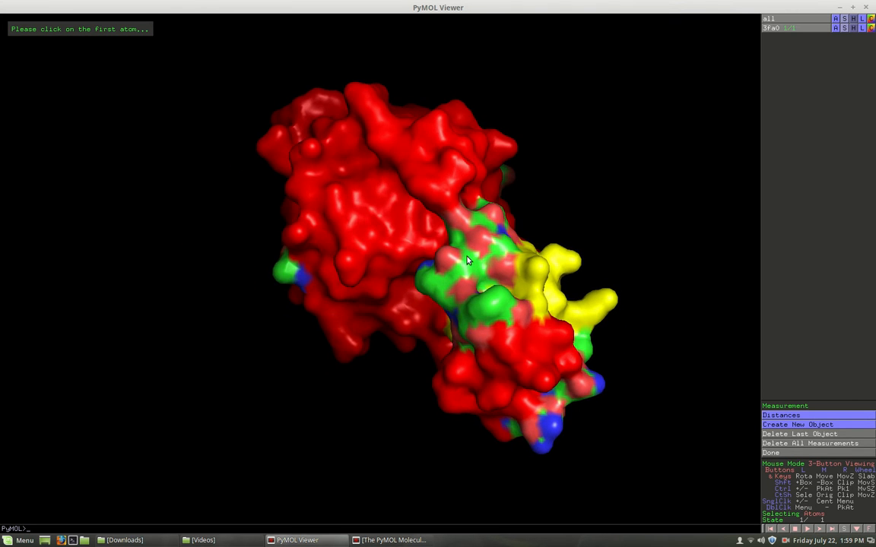
pyautogui.moveTo(443, 183); pyautogui.dragTo(457, 150)
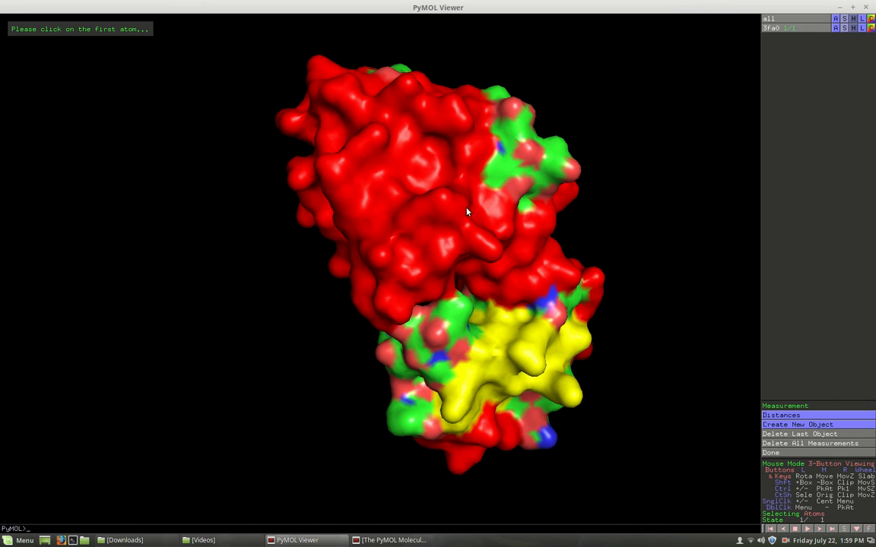
pyautogui.moveTo(465, 190); pyautogui.dragTo(410, 199)
pyautogui.moveTo(485, 166); pyautogui.dragTo(350, 273)
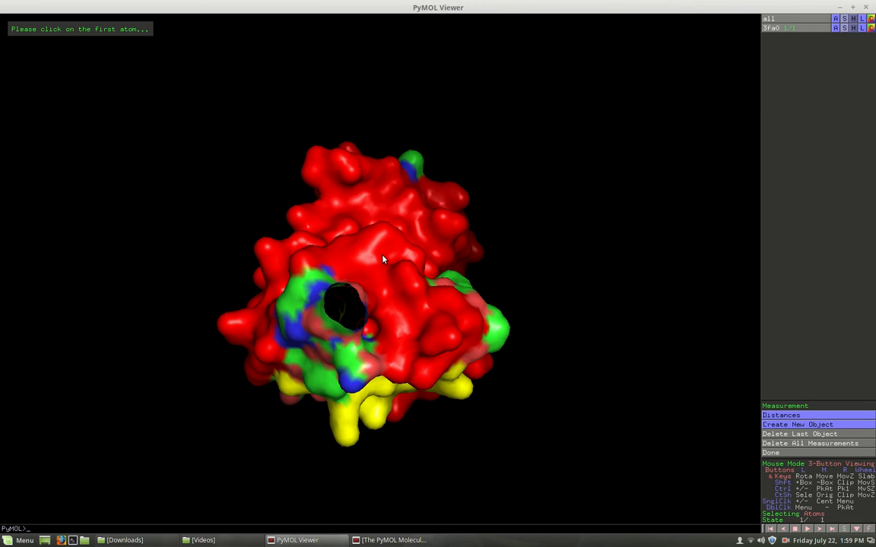
pyautogui.moveTo(381, 260); pyautogui.dragTo(411, 212, button='middle')
pyautogui.moveTo(411, 212); pyautogui.dragTo(448, 261)
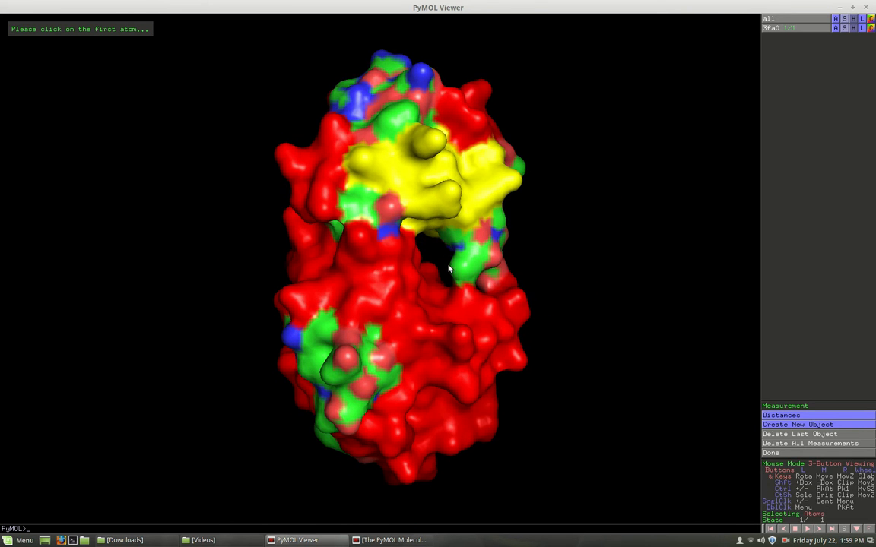
pyautogui.moveTo(385, 241); pyautogui.dragTo(255, 238)
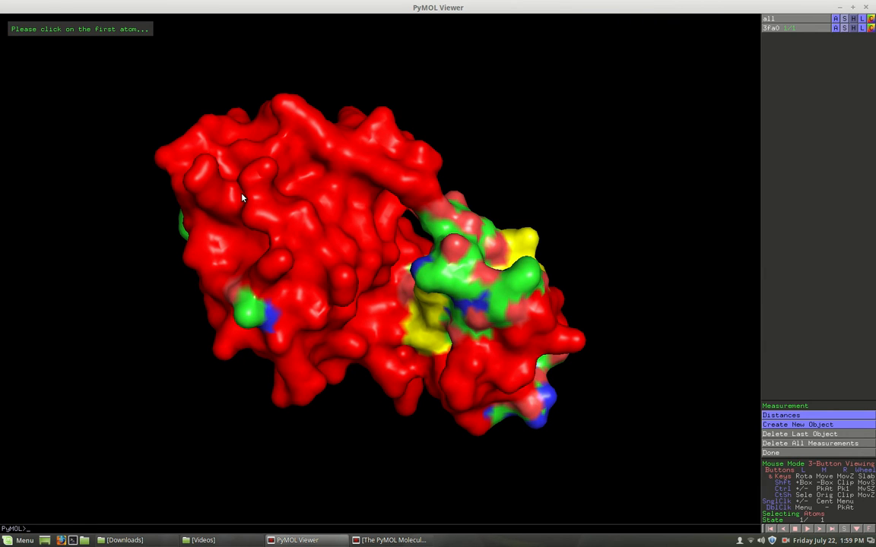
pyautogui.moveTo(271, 131); pyautogui.dragTo(552, 174)
pyautogui.moveTo(349, 208); pyautogui.dragTo(396, 323)
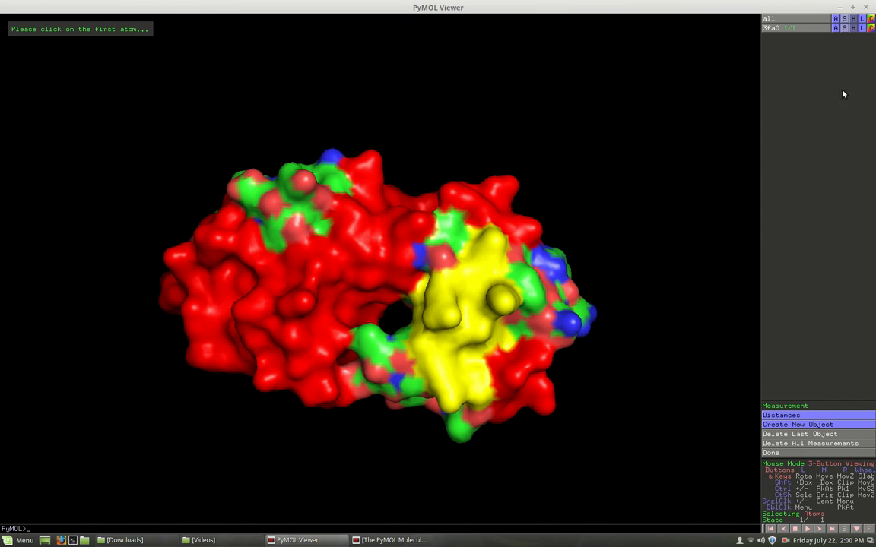
# - Color the whole surface gray with the command "color gray"
pyautogui.click(399, 541)
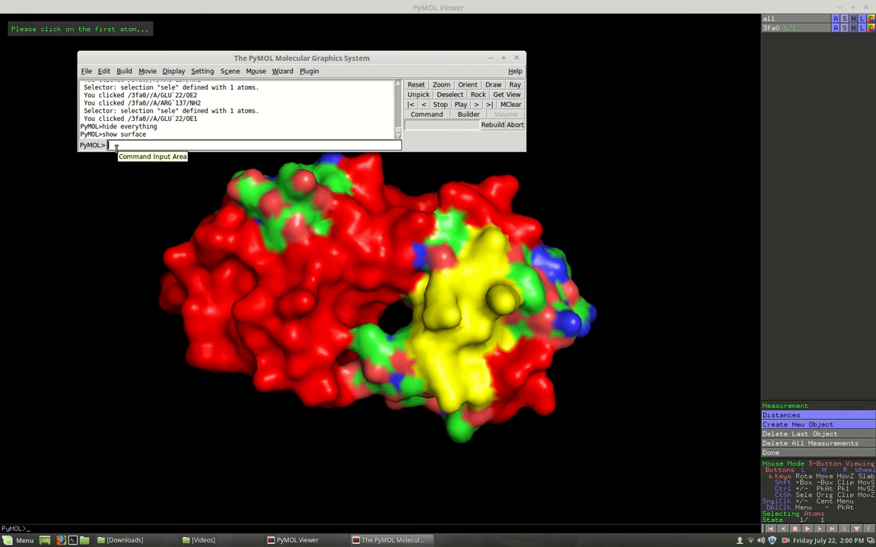
pyautogui.write('color gray')
pyautogui.press('Return')
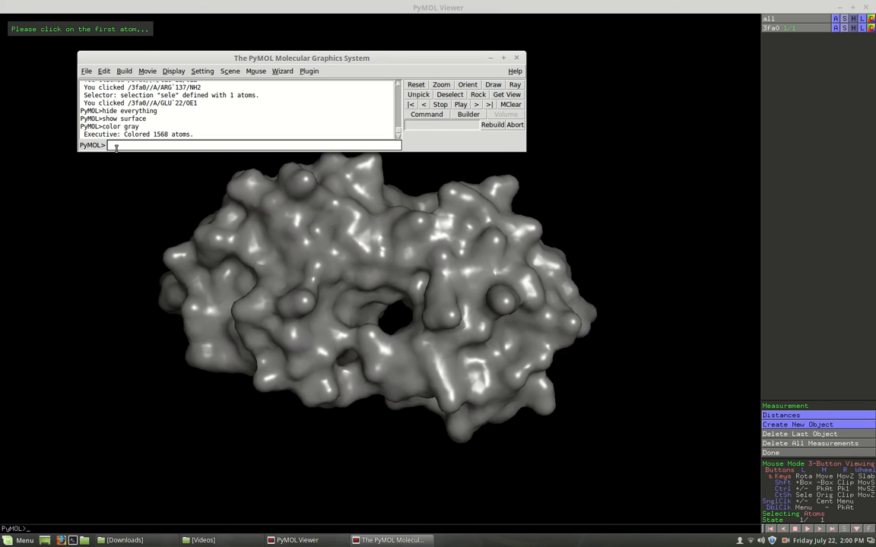
# - Color the helix regions of the surface red with the command "color red, ss h"
pyautogui.write('color')
pyautogui.write(' red.')
pyautogui.write('ss')
pyautogui.write(' h')
pyautogui.press('Return')
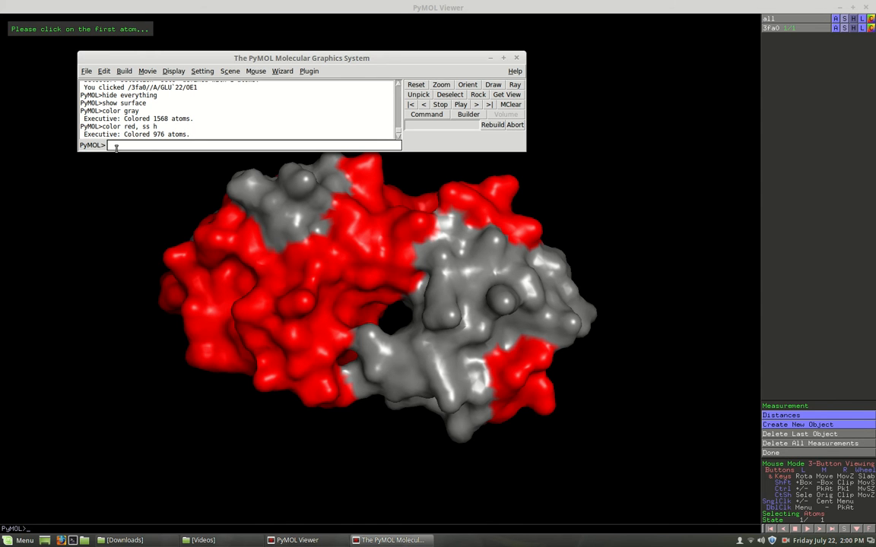
# - Color the beta-strand regions of the surface yellow with the command "color yellow, ss s"
pyautogui.press('Up')
pyautogui.press('BackSpace')
pyautogui.press('BackSpace')
pyautogui.press('BackSpace')
pyautogui.press('BackSpace')
pyautogui.press('BackSpace')
pyautogui.press('BackSpace')
pyautogui.press('BackSpace')
pyautogui.press('BackSpace')
pyautogui.press('BackSpace')
pyautogui.press('BackSpace')
pyautogui.write('yellow, ss s')
pyautogui.press('Return')
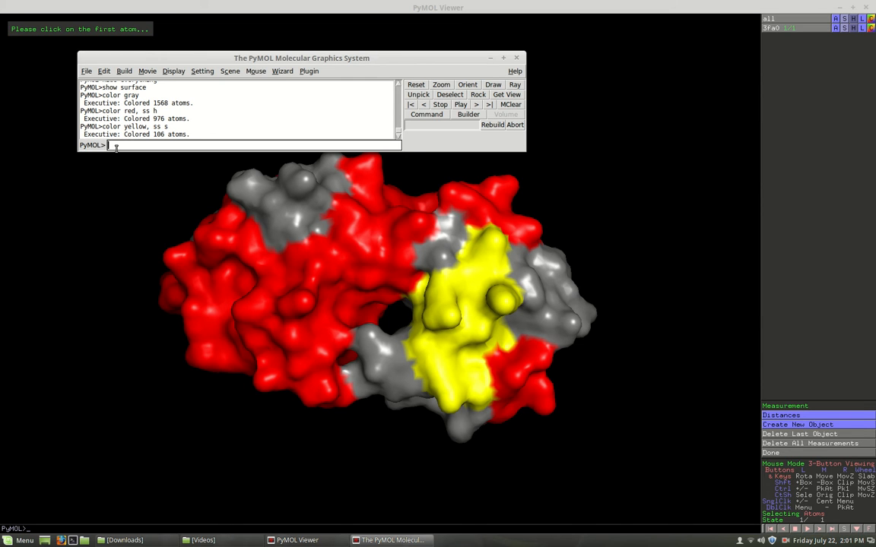
# - Make the surface half transparent with the command "set transparency, .5"
pyautogui.write('set transp')
pyautogui.write('ara')
pyautogui.press('BackSpace')
pyautogui.write('ency, .5')
pyautogui.press('Return')
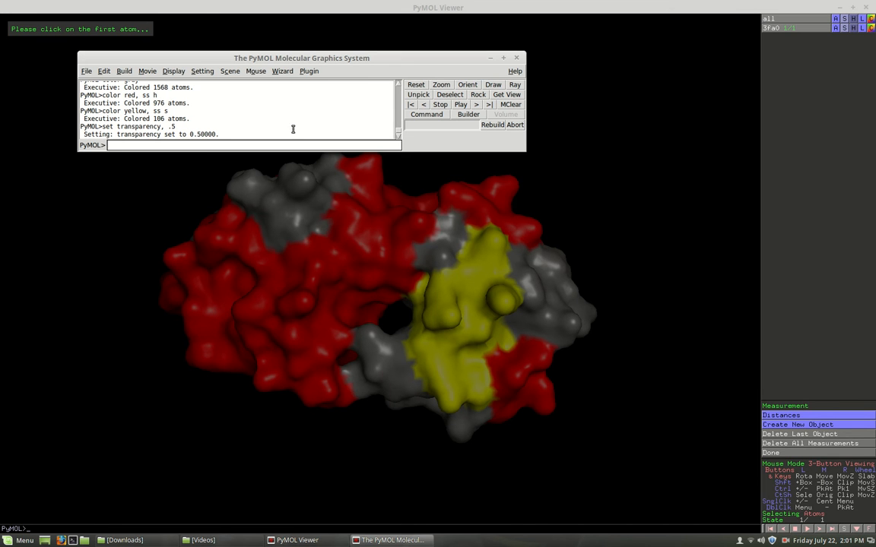
# - Show residues 15, 33, 99 and 121 as sticks inside the surface with "show stick, resi 15+33+99+121"
pyautogui.moveTo(386, 63); pyautogui.dragTo(415, 63)
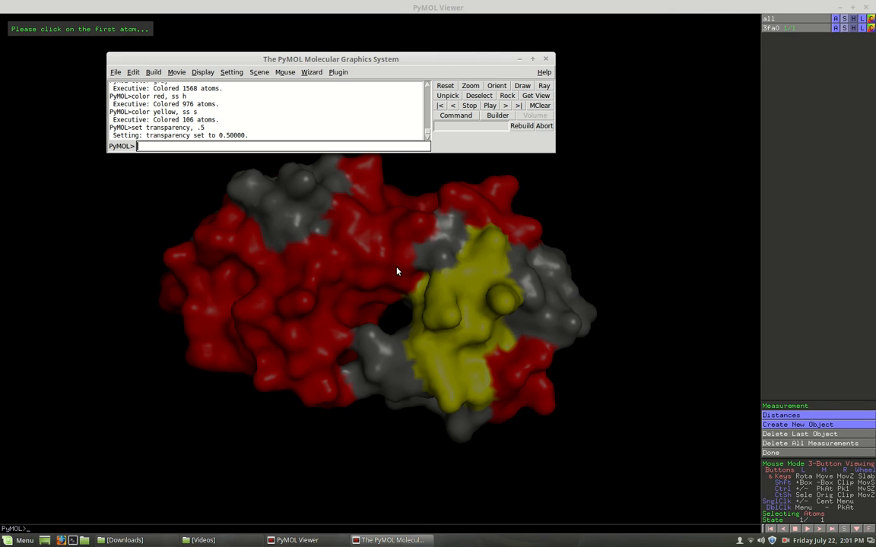
pyautogui.write('show stick,')
pyautogui.write('resi')
pyautogui.write('15+33+99+')
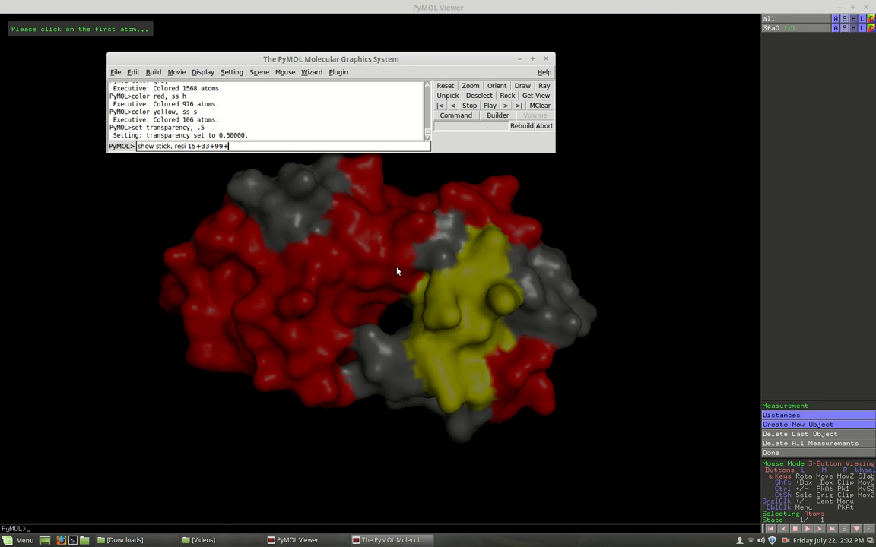
pyautogui.write('121')
pyautogui.press('Return')
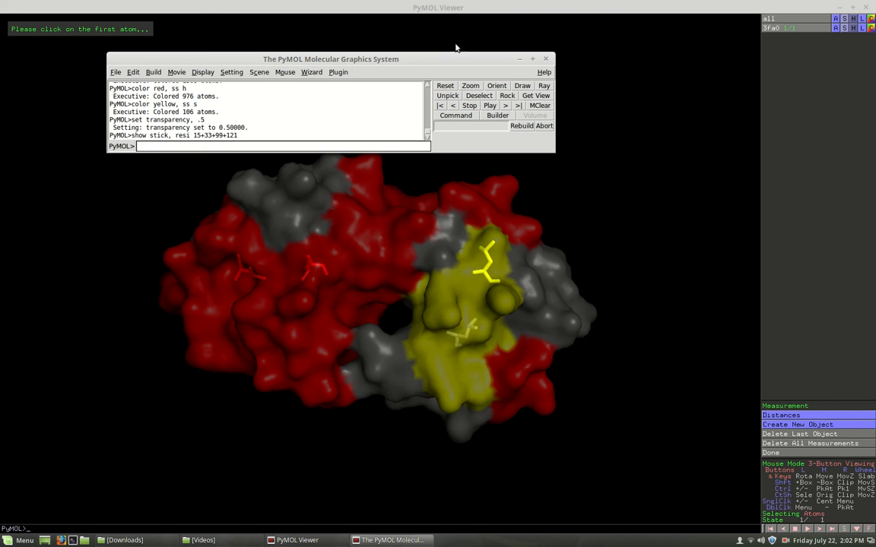
# - Examine the stick residues 15, 33, 99 and 121 through the transparent surface from several sides
pyautogui.moveTo(461, 61); pyautogui.dragTo(452, 450)
pyautogui.moveTo(469, 341); pyautogui.dragTo(448, 435)
pyautogui.moveTo(377, 233); pyautogui.dragTo(361, 348)
pyautogui.moveTo(344, 204); pyautogui.dragTo(323, 294)
pyautogui.moveTo(465, 147); pyautogui.dragTo(323, 205)
pyautogui.moveTo(399, 148); pyautogui.dragTo(364, 178)
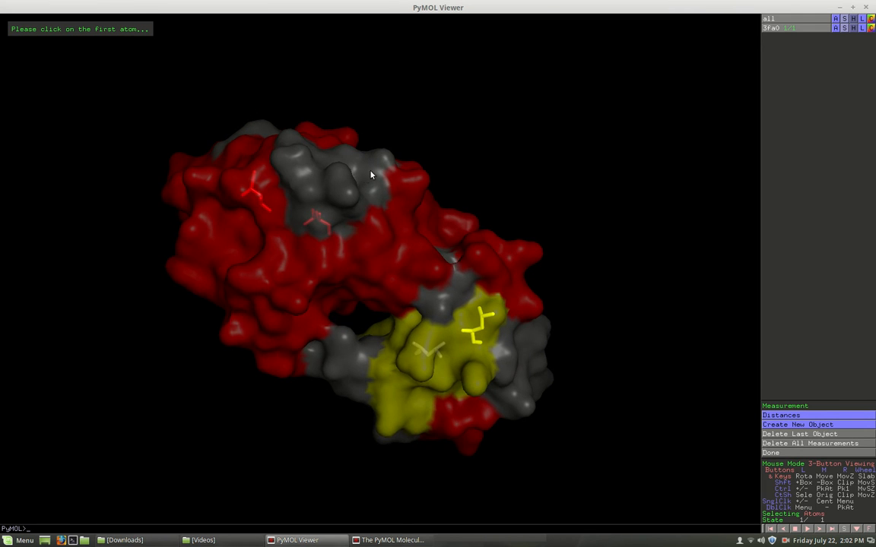
pyautogui.moveTo(191, 252); pyautogui.dragTo(421, 217)
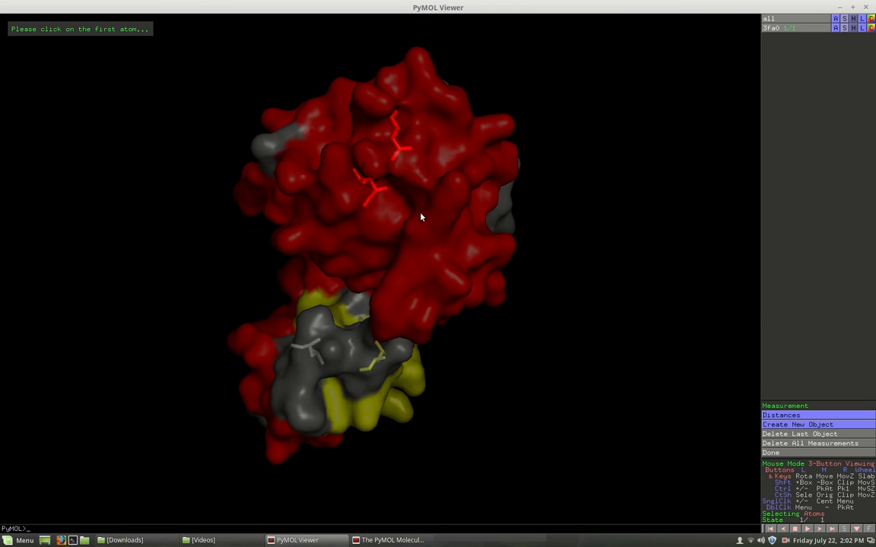
pyautogui.moveTo(318, 232); pyautogui.dragTo(395, 223)
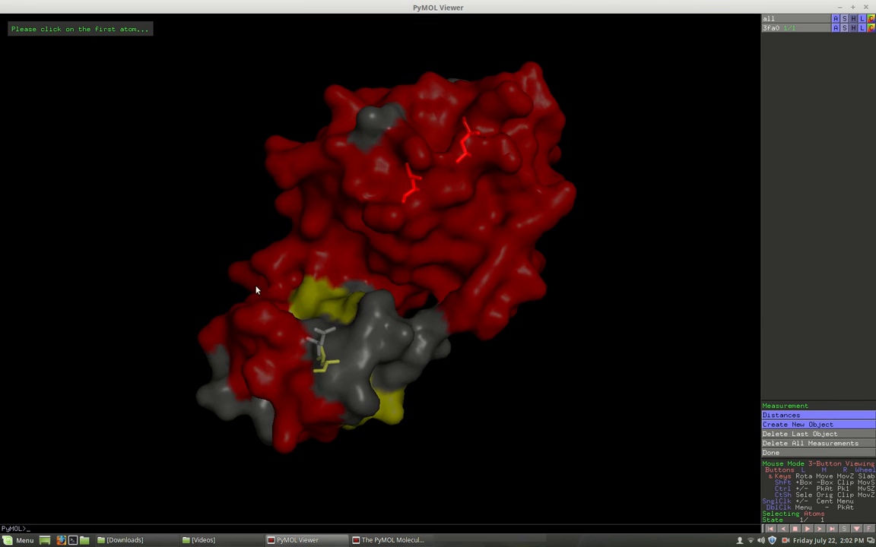
pyautogui.moveTo(263, 348); pyautogui.dragTo(359, 262)
pyautogui.moveTo(360, 329); pyautogui.dragTo(381, 254)
pyautogui.moveTo(304, 317); pyautogui.dragTo(329, 271)
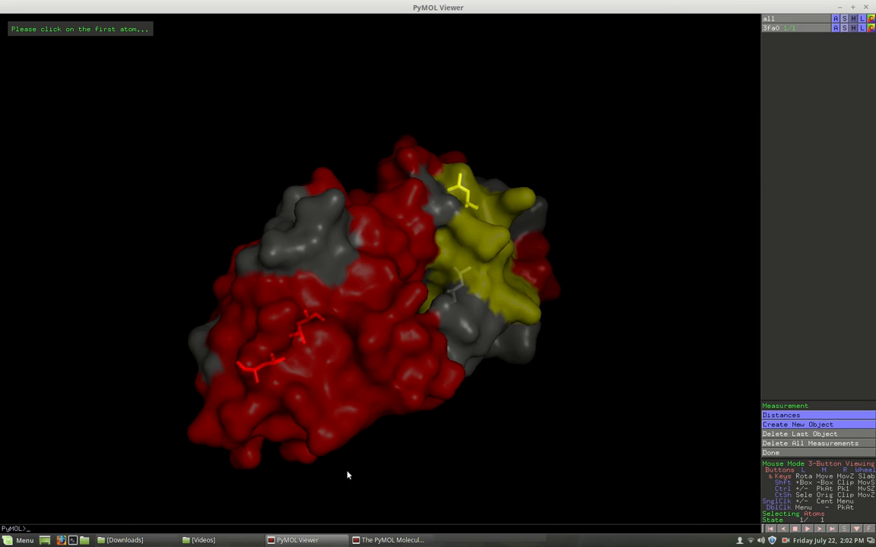
# - Show residue 208 as spheres with the command "show spheres, resi 208"
pyautogui.click(392, 540)
pyautogui.moveTo(252, 449); pyautogui.dragTo(258, 266)
pyautogui.write('show spheres')
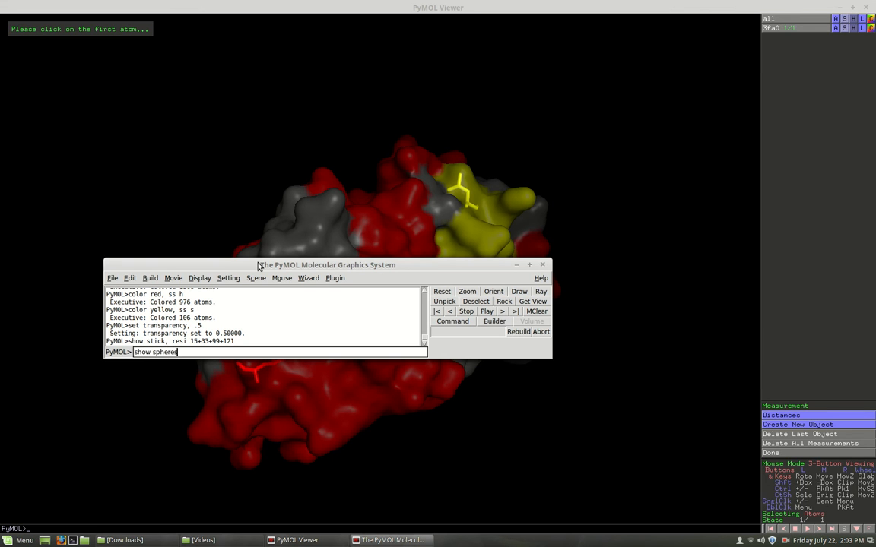
pyautogui.write(', resi 208')
pyautogui.press('Return')
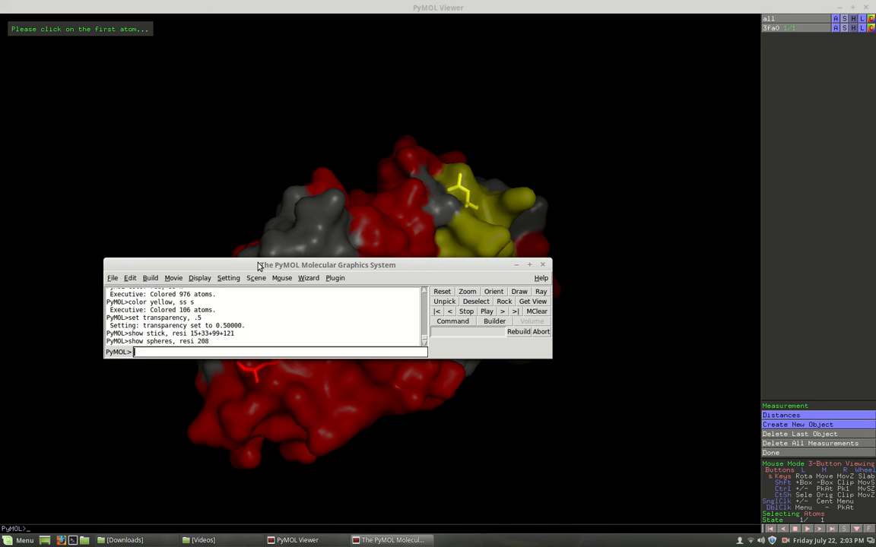
# - Examine the sphere of residue 208 inside the transparent surface from several angles
pyautogui.moveTo(383, 267); pyautogui.dragTo(257, 543)
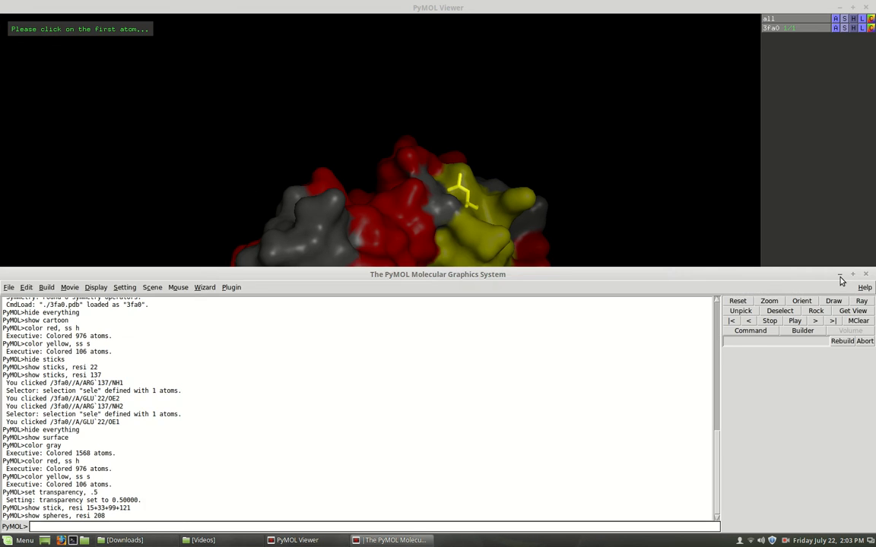
pyautogui.click(839, 274)
pyautogui.moveTo(411, 367); pyautogui.dragTo(425, 230)
pyautogui.moveTo(369, 306); pyautogui.dragTo(313, 240)
pyautogui.moveTo(474, 356); pyautogui.dragTo(361, 313)
pyautogui.moveTo(332, 190); pyautogui.dragTo(444, 276)
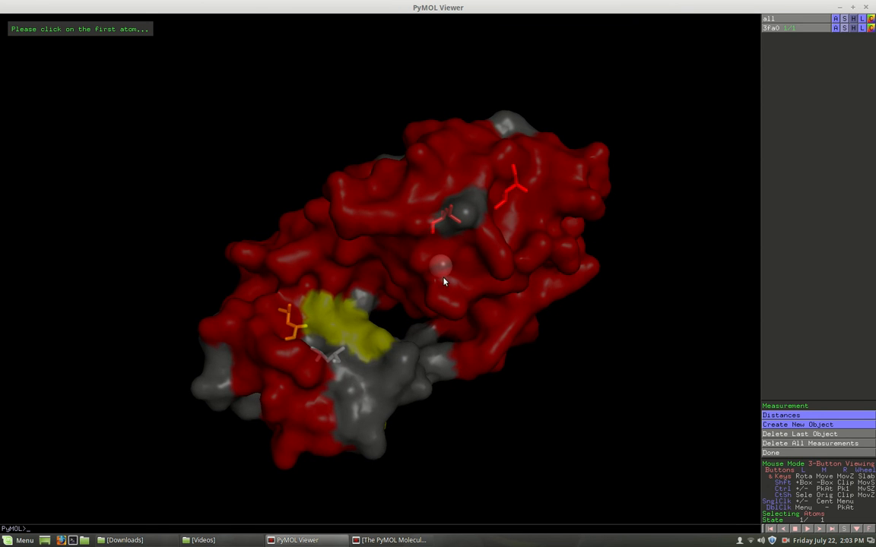
pyautogui.moveTo(307, 258); pyautogui.dragTo(403, 355)
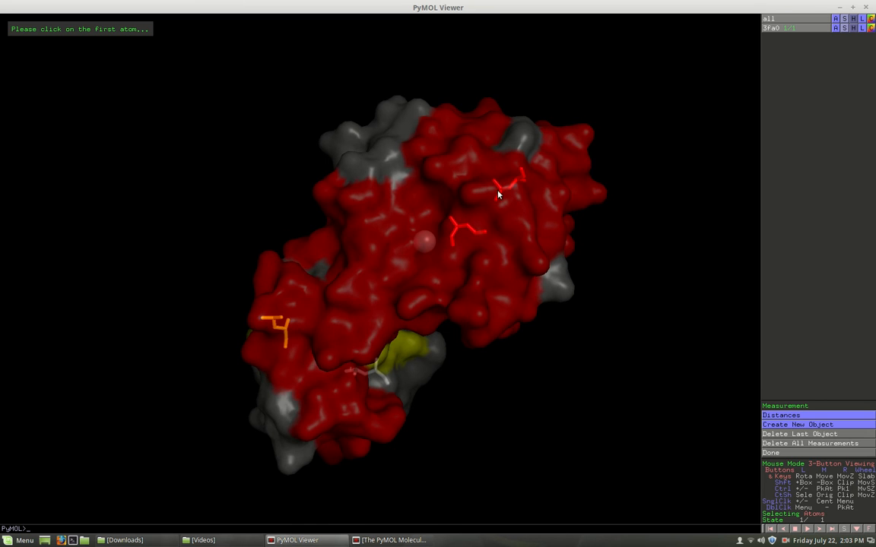
pyautogui.moveTo(401, 195); pyautogui.dragTo(403, 227)
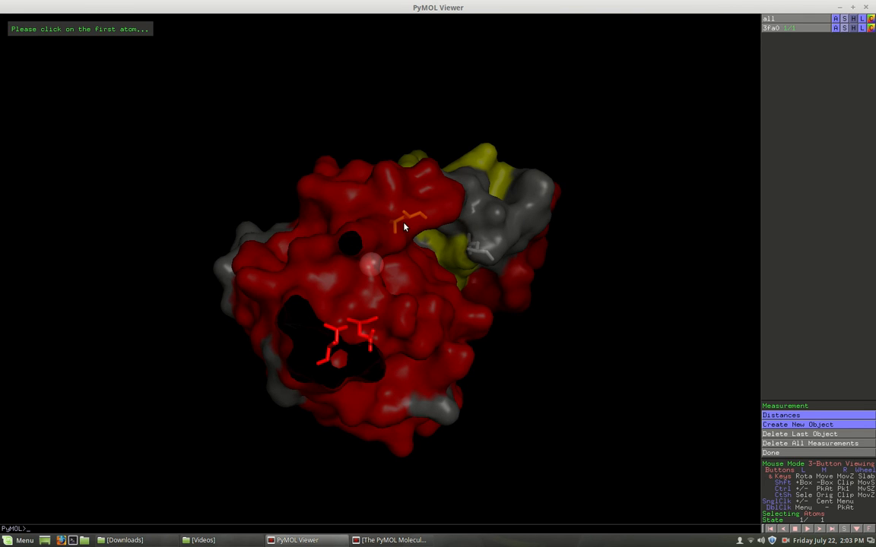
# - Load a second structure from the Protein Data Bank with the command "fetch 148l"
pyautogui.click(414, 539)
pyautogui.moveTo(235, 274); pyautogui.dragTo(263, 127)
pyautogui.click(187, 216)
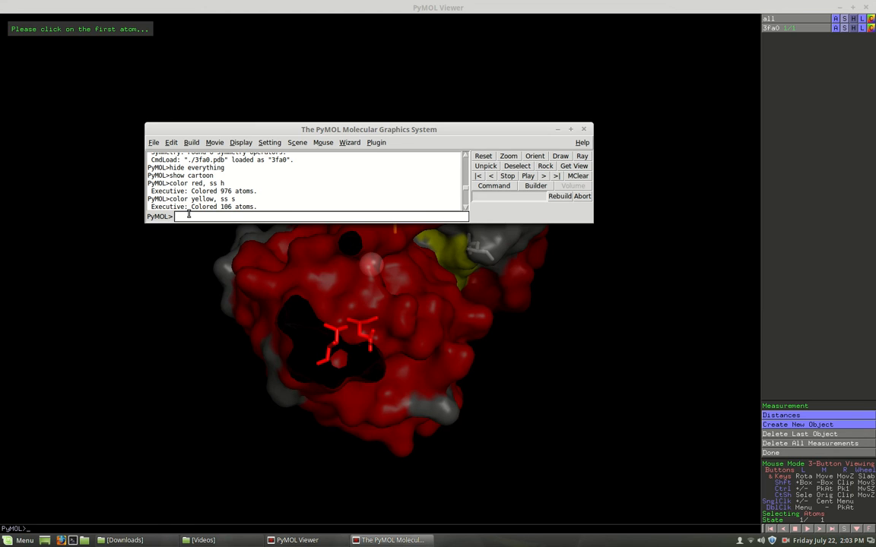
pyautogui.write('fetch')
pyautogui.write('148l')
pyautogui.press('Return')
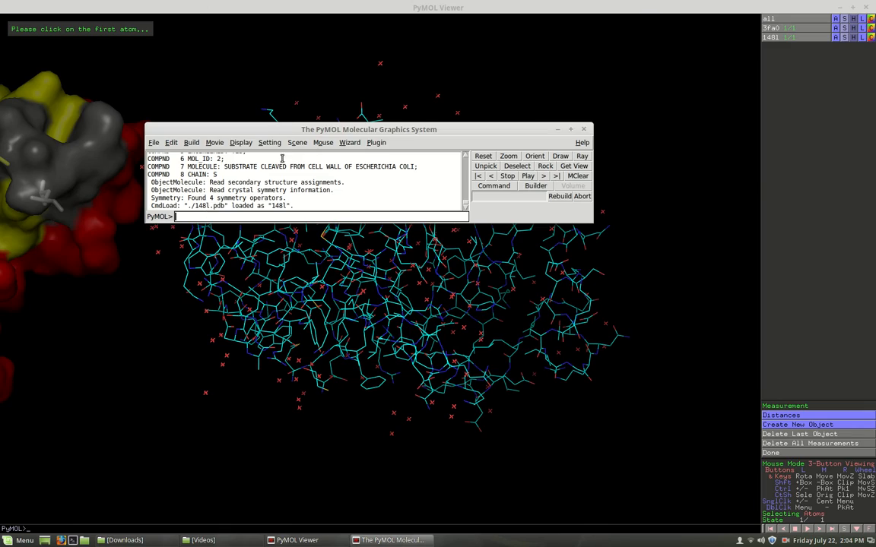
# - Identify the newly loaded 148l structure by switching its display off and back on
pyautogui.click(241, 6)
pyautogui.moveTo(287, 256); pyautogui.dragTo(332, 346)
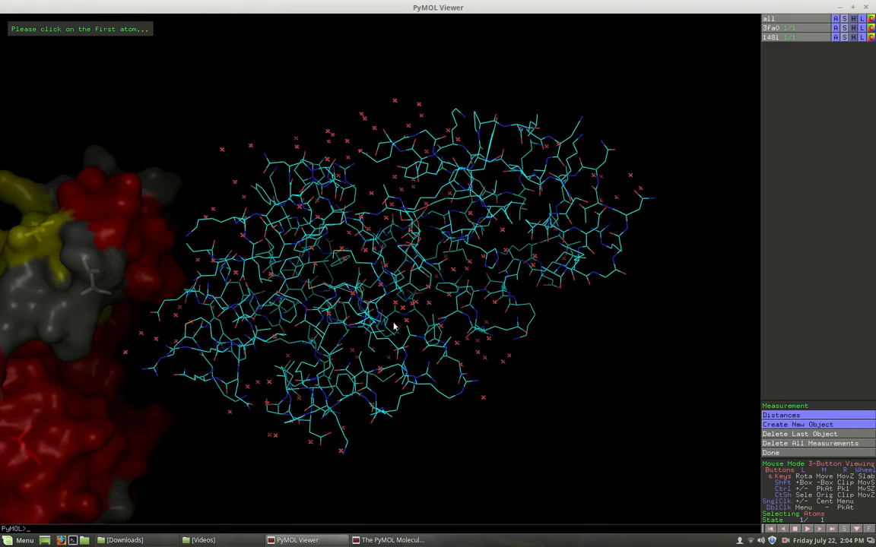
pyautogui.click(776, 38)
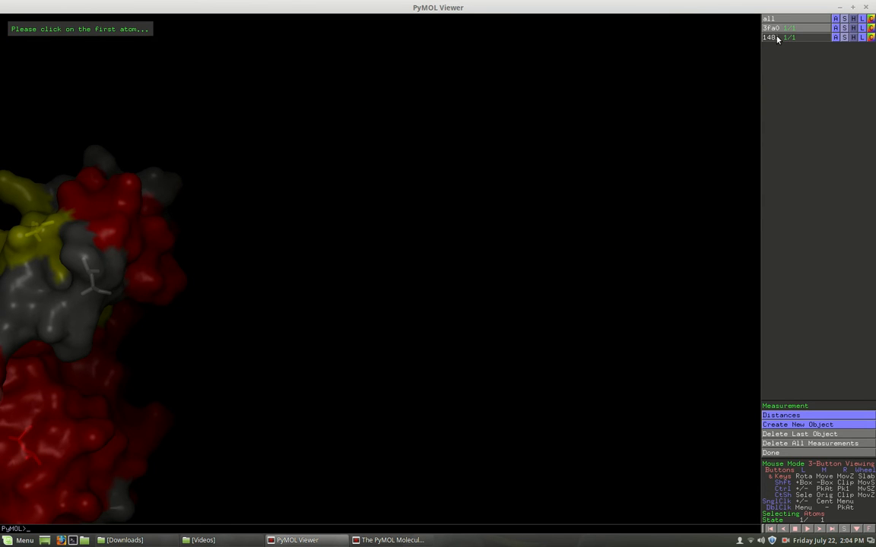
pyautogui.click(776, 37)
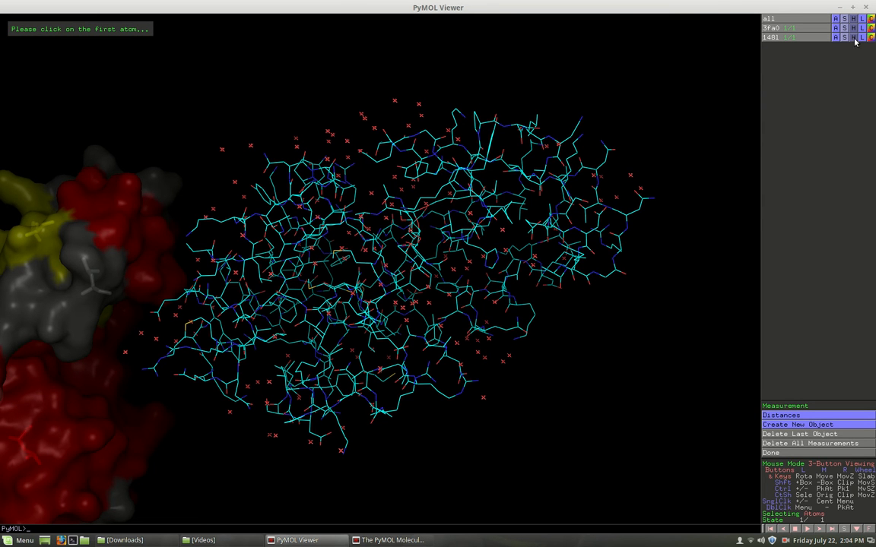
# - Hide everything for 148l and show that structure as cartoon
pyautogui.click(852, 38)
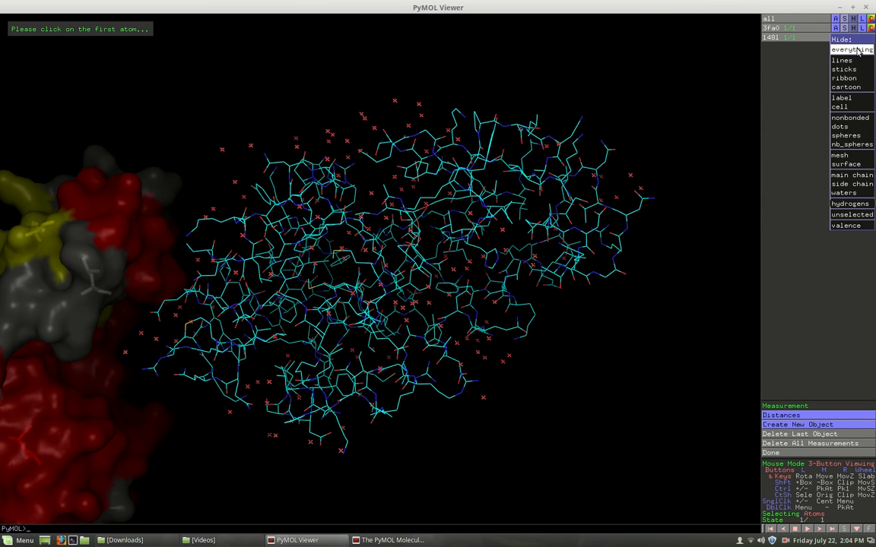
pyautogui.click(857, 51)
pyautogui.click(844, 37)
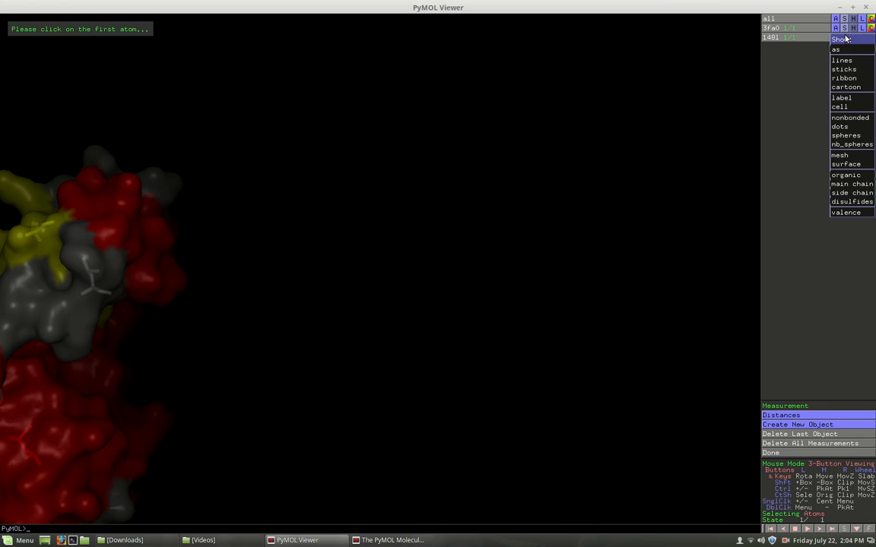
pyautogui.click(845, 86)
pyautogui.moveTo(339, 287); pyautogui.dragTo(300, 259)
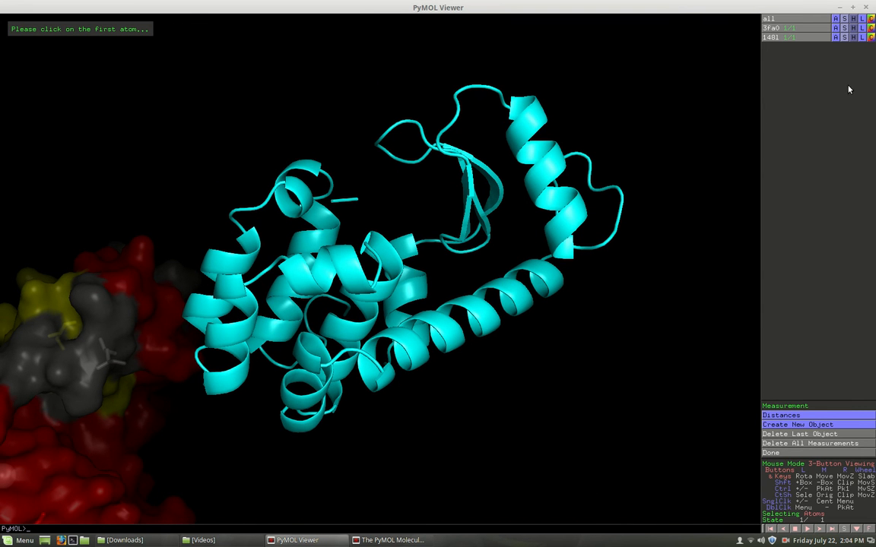
# - Add a surface to the loaded structures by reissuing the command "show surface"
pyautogui.click(304, 540)
pyautogui.click(309, 541)
pyautogui.click(386, 541)
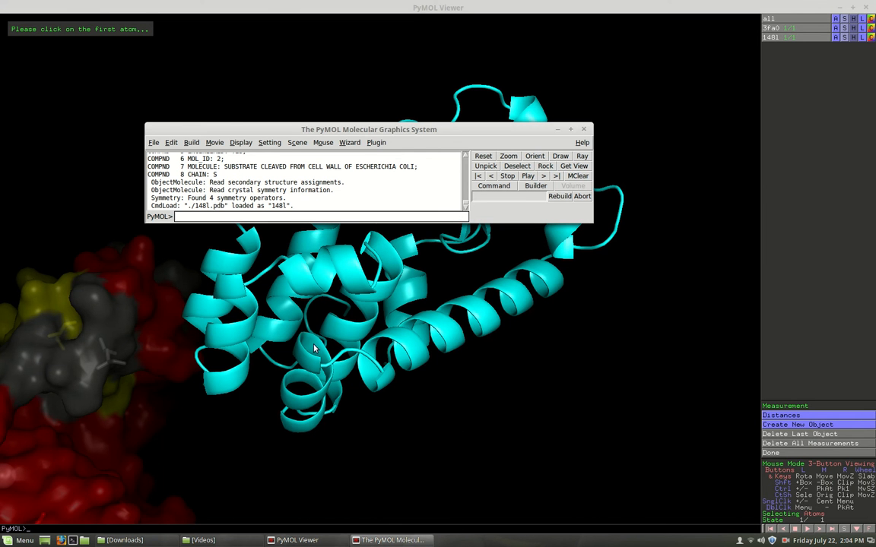
pyautogui.write('show spheres, resi 208')
pyautogui.press('Up')
pyautogui.press('Up')
pyautogui.press('Up')
pyautogui.press('Up')
pyautogui.press('Up')
pyautogui.press('Up')
pyautogui.press('Up')
pyautogui.press('Return')
# - Examine 148l's cartoon inside its transparent surface and its position relative to 3fa0
pyautogui.moveTo(459, 131); pyautogui.dragTo(612, 465)
pyautogui.moveTo(258, 357); pyautogui.dragTo(232, 302)
pyautogui.moveTo(321, 308); pyautogui.dragTo(429, 195)
pyautogui.moveTo(356, 360); pyautogui.dragTo(250, 295)
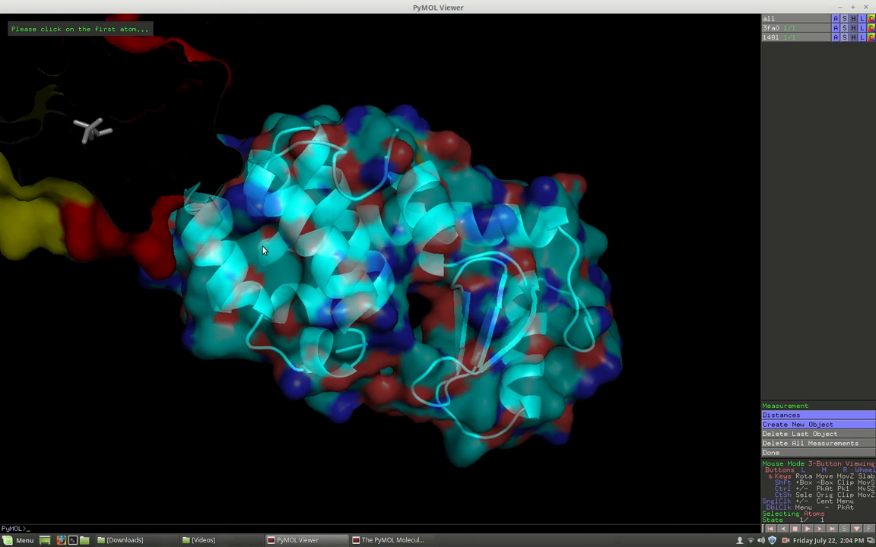
pyautogui.moveTo(254, 250); pyautogui.dragTo(347, 375)
pyautogui.moveTo(430, 410); pyautogui.dragTo(386, 403)
pyautogui.moveTo(234, 414); pyautogui.dragTo(167, 339)
pyautogui.moveTo(346, 359); pyautogui.dragTo(405, 430)
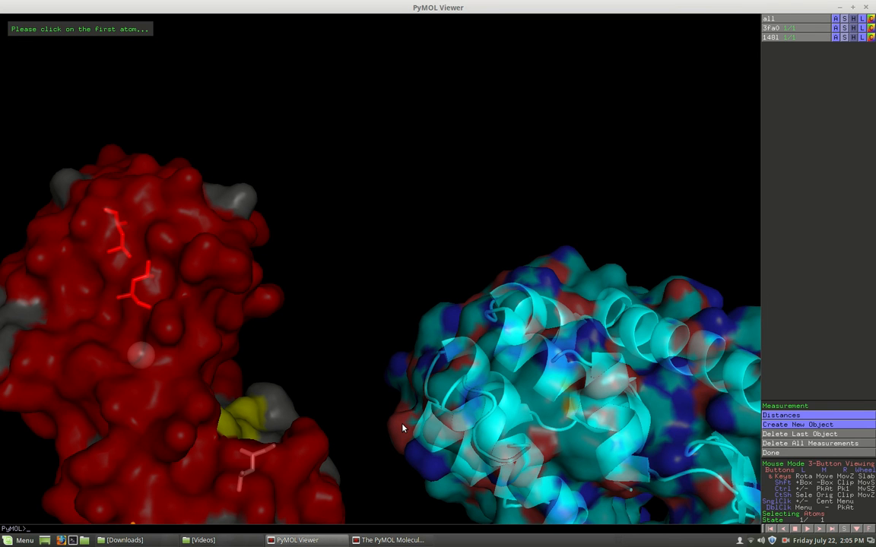
# - Superimpose 3fa0 onto 148l with the command "align 3fa0, 148l"
pyautogui.click(370, 540)
pyautogui.moveTo(402, 460); pyautogui.dragTo(349, 369)
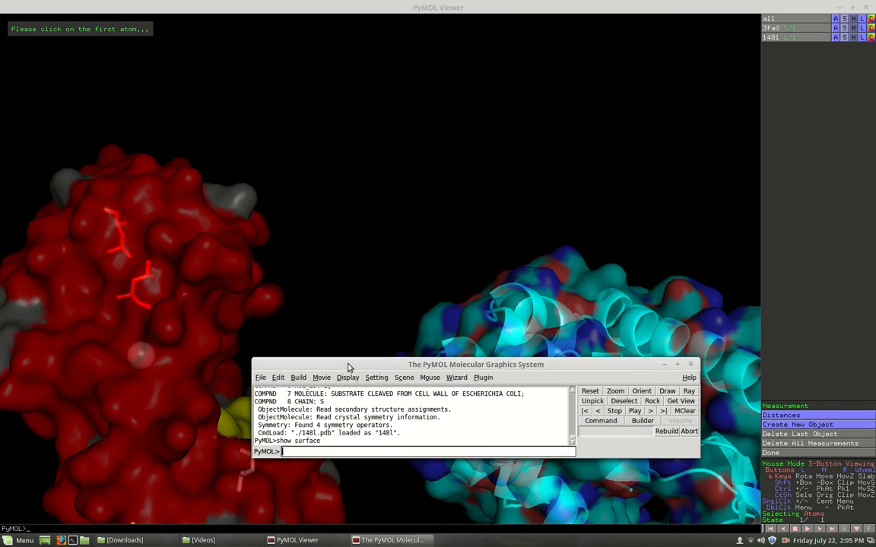
pyautogui.write('align')
pyautogui.write(' 3')
pyautogui.write('fa')
pyautogui.write('0')
pyautogui.write('. ')
pyautogui.write('14')
pyautogui.write('8l')
pyautogui.press('Return')
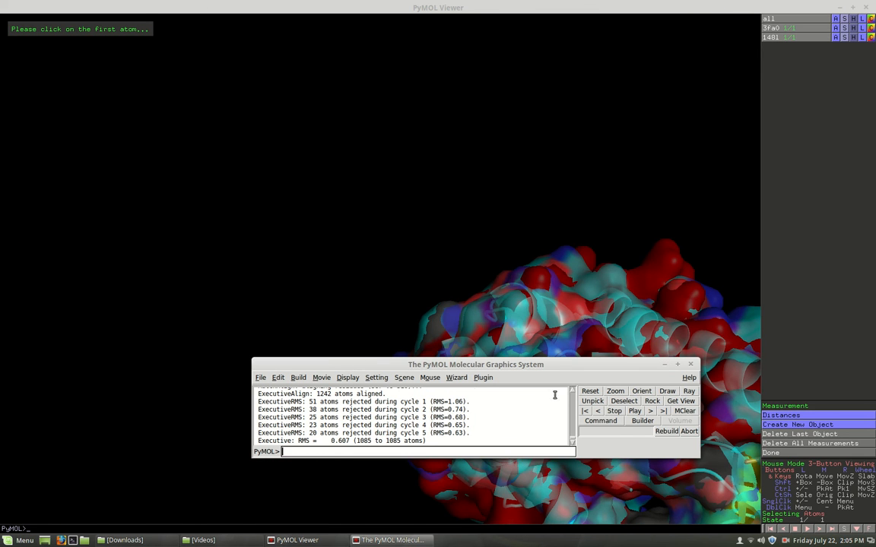
# - Inspect how the two aligned structures overlap
pyautogui.moveTo(547, 366); pyautogui.dragTo(448, 441)
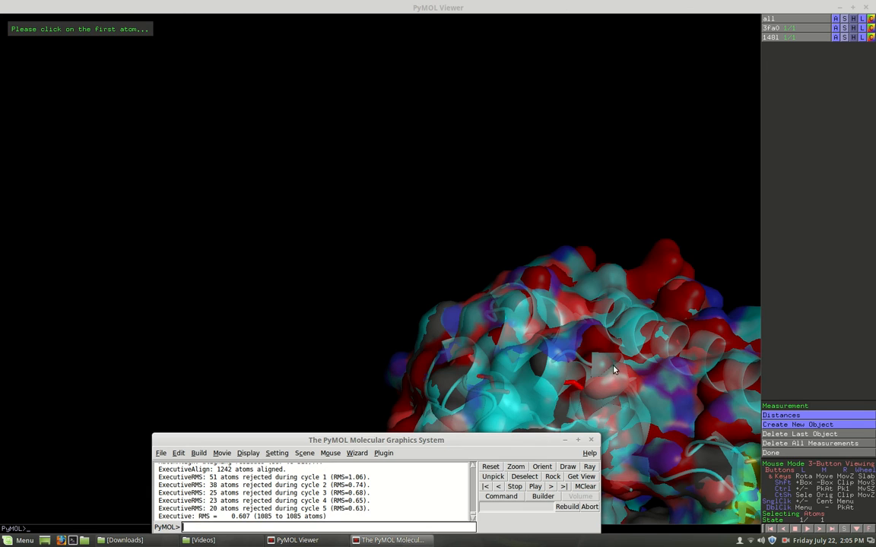
pyautogui.moveTo(615, 368); pyautogui.dragTo(359, 171, button='middle')
pyautogui.moveTo(448, 176); pyautogui.dragTo(365, 204)
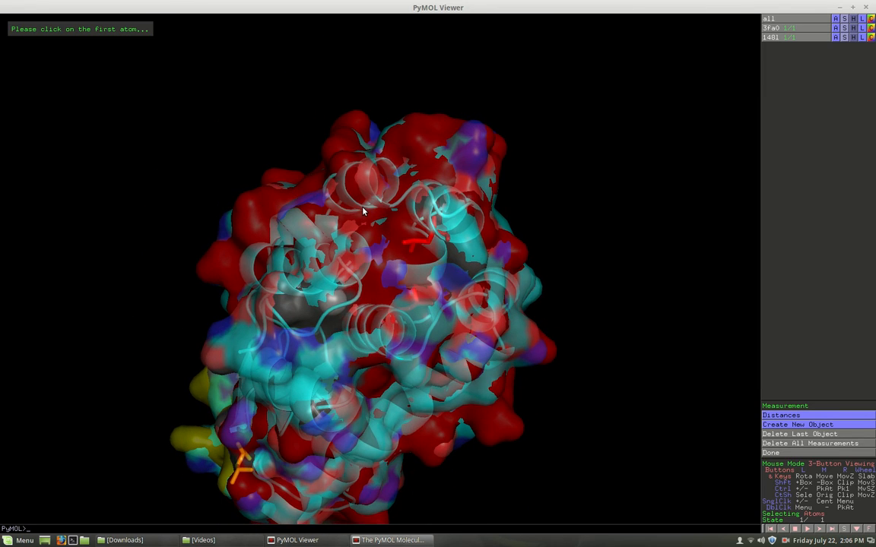
pyautogui.click(362, 211)
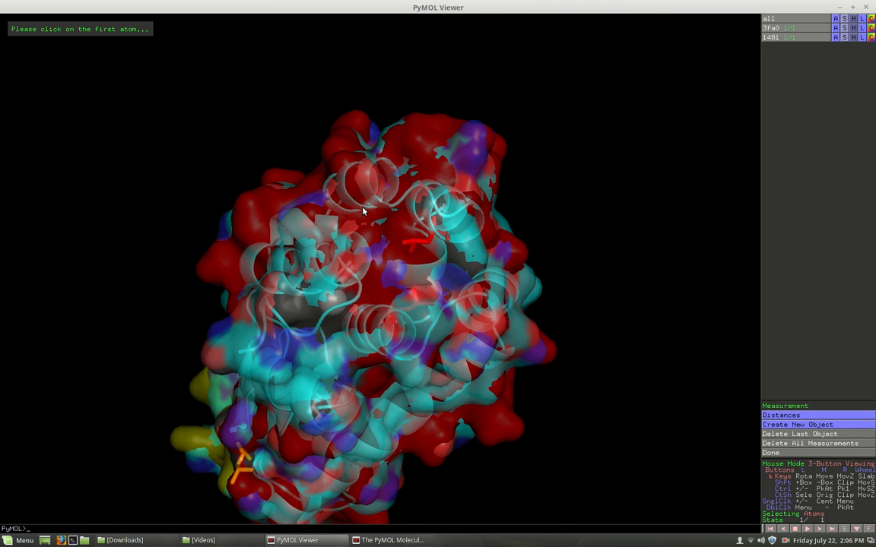
# - Hide all representations of 148l with the command "hide everything, 148l" and bring the molecule viewer back
pyautogui.write('hod')
pyautogui.click(296, 540)
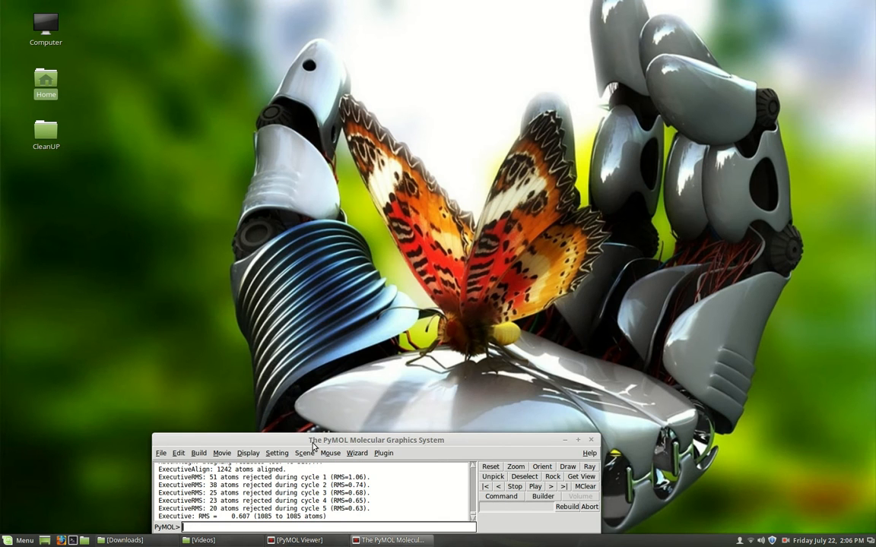
pyautogui.moveTo(313, 444); pyautogui.dragTo(338, 291)
pyautogui.write('hide everything,')
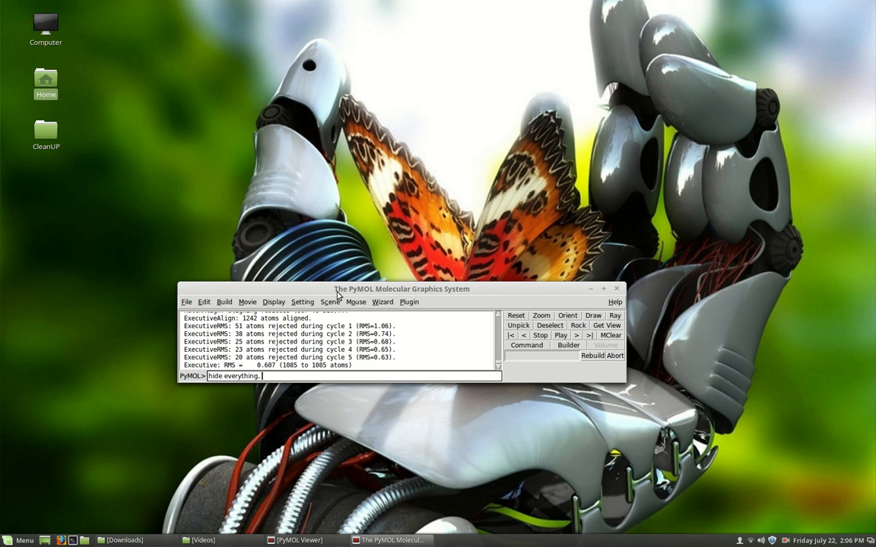
pyautogui.write('148l')
pyautogui.press('Return')
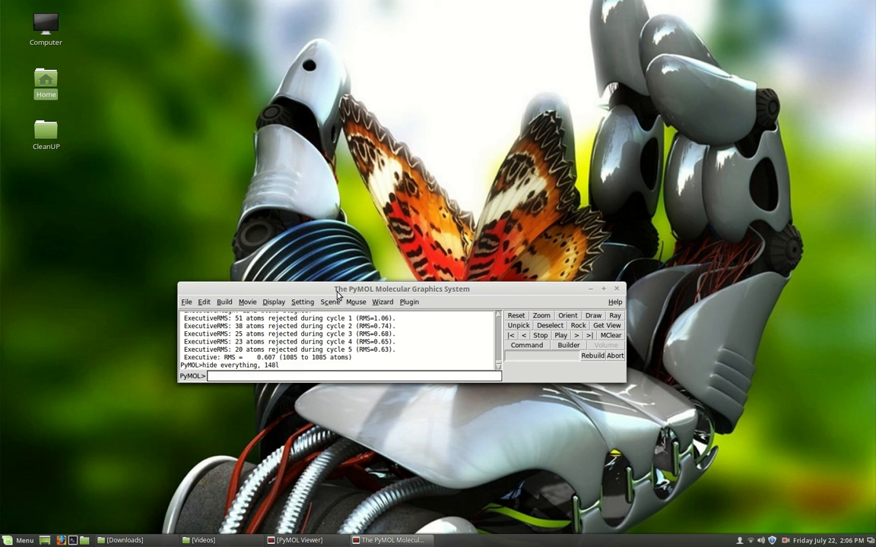
pyautogui.click(387, 541)
pyautogui.click(314, 543)
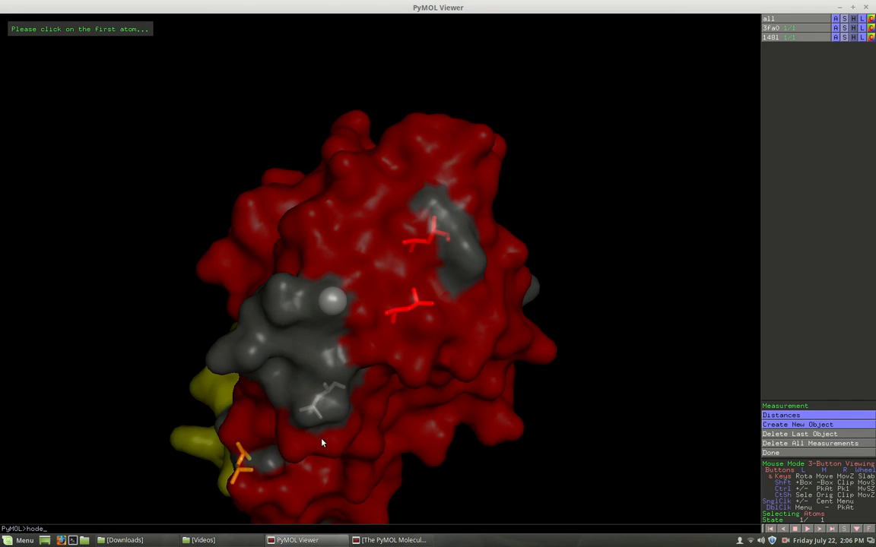
pyautogui.moveTo(301, 355); pyautogui.dragTo(424, 357)
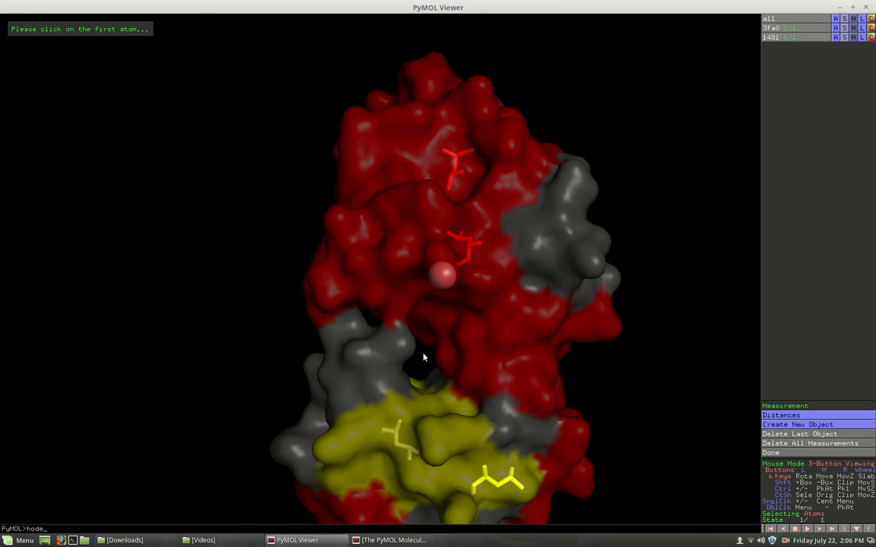
# - Try to color the second structure blue with the command "color blue, 149l"
pyautogui.click(390, 540)
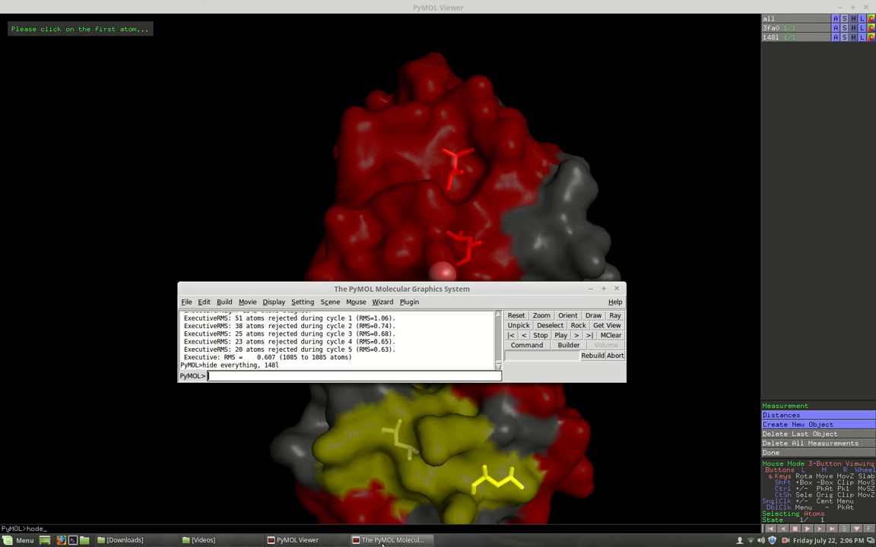
pyautogui.write('color blue')
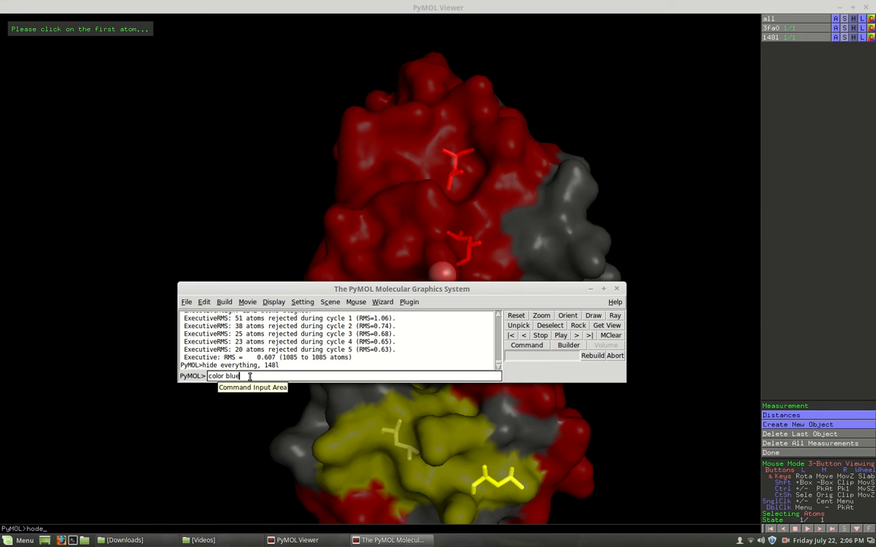
pyautogui.write(', 148')
pyautogui.press('BackSpace')
pyautogui.press('Return')
pyautogui.moveTo(372, 275); pyautogui.dragTo(514, 302)
pyautogui.moveTo(422, 450); pyautogui.dragTo(386, 237)
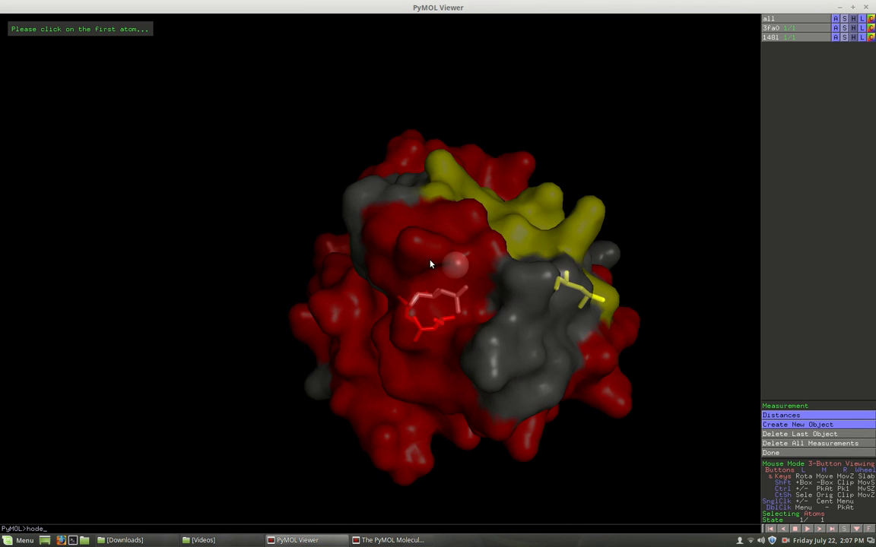
pyautogui.click(357, 538)
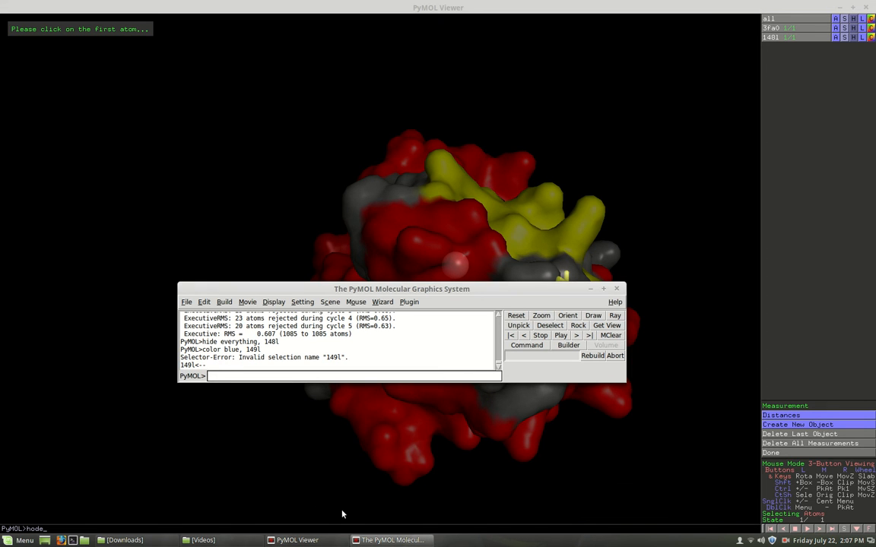
# - Color the second structure blue with the command "color blue, 148l", move the command window aside and rotate the molecule
pyautogui.press('Up')
pyautogui.press('BackSpace')
pyautogui.write('8')
pyautogui.press('Return')
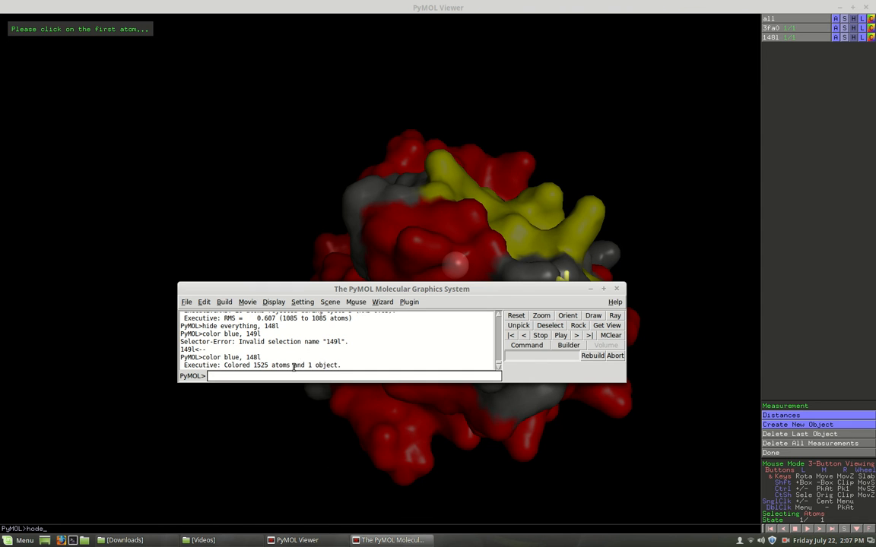
pyautogui.moveTo(352, 290); pyautogui.dragTo(281, 479)
pyautogui.moveTo(503, 359); pyautogui.dragTo(377, 266)
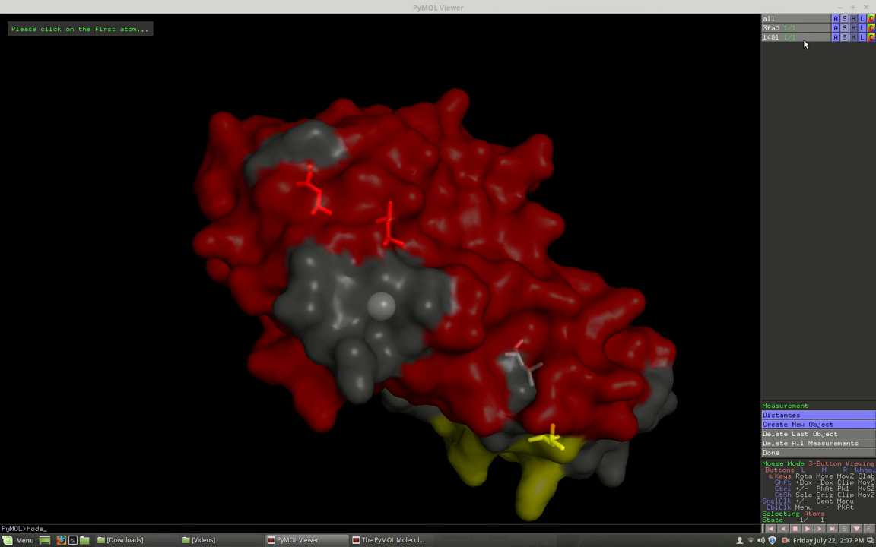
# - Bring the command window back over the viewer and enlarge it to show more of the output log
pyautogui.click(405, 541)
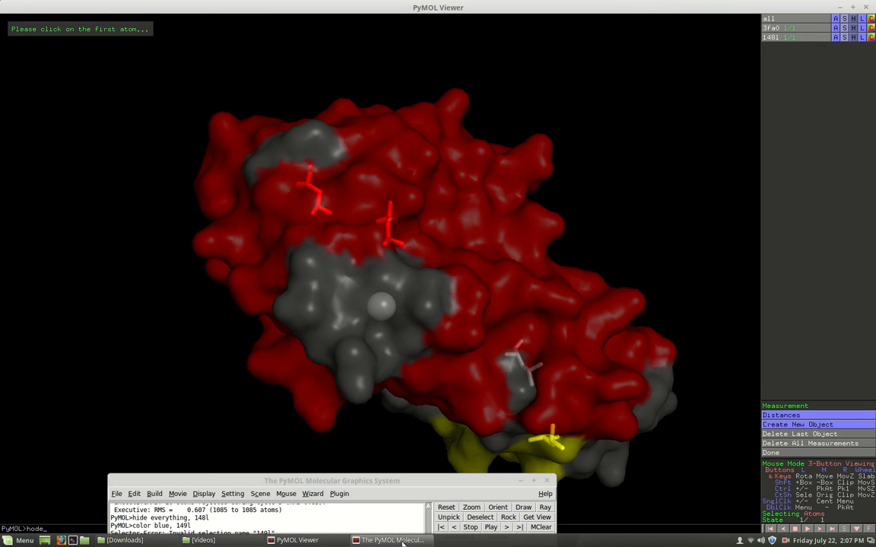
pyautogui.moveTo(344, 479); pyautogui.dragTo(386, 205)
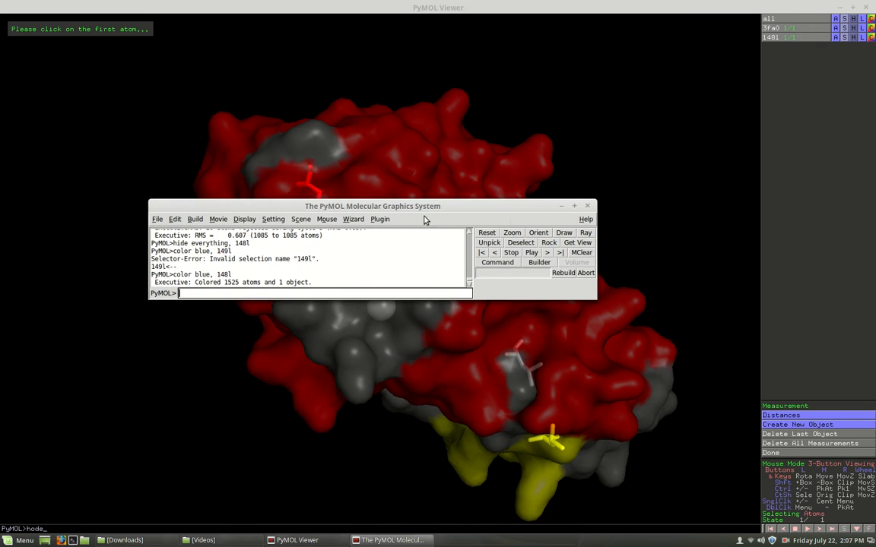
pyautogui.moveTo(485, 297); pyautogui.dragTo(491, 391)
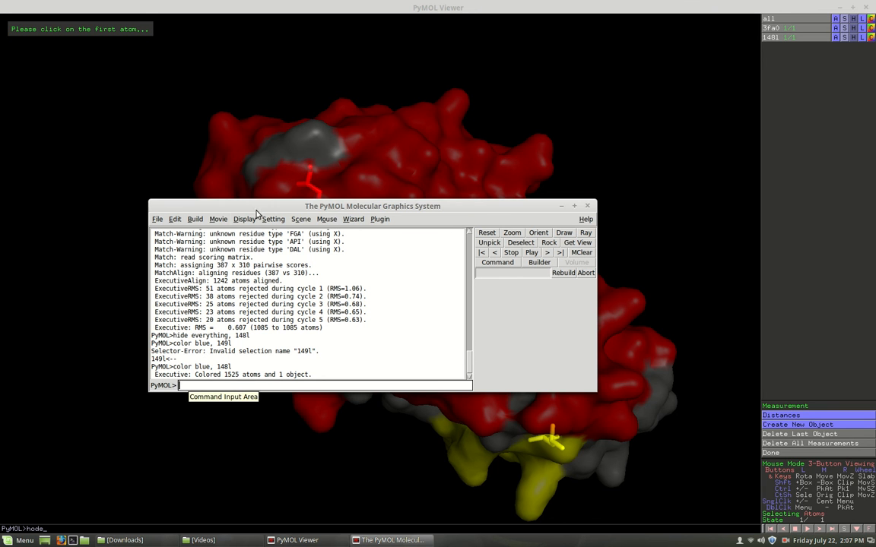
pyautogui.moveTo(260, 208); pyautogui.dragTo(261, 167)
pyautogui.click(219, 344)
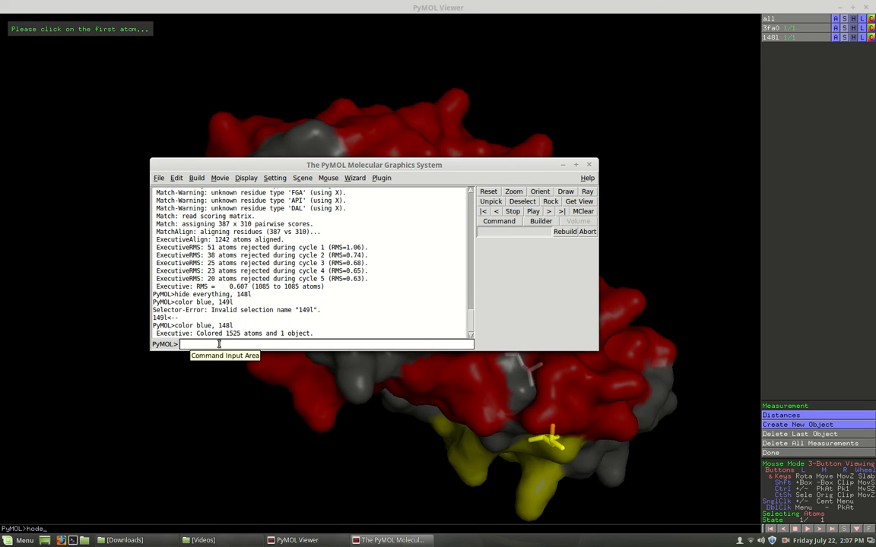
# - Try to display the second structure with the command "show 148l"
pyautogui.write('show 148l')
pyautogui.press('Return')
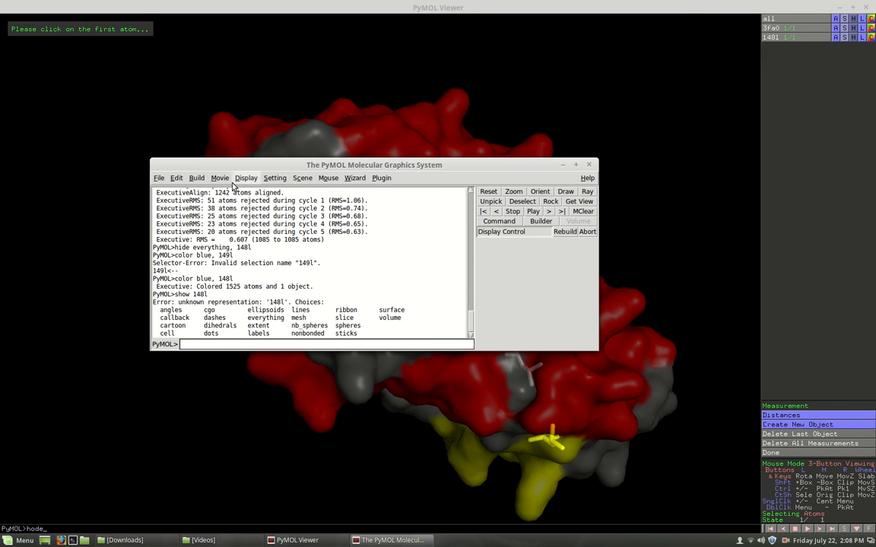
# - Display 148l as spheres with the command "show spheres, 148l" and inspect its overlap with the 3fa0 surface
pyautogui.moveTo(243, 169); pyautogui.dragTo(252, 156)
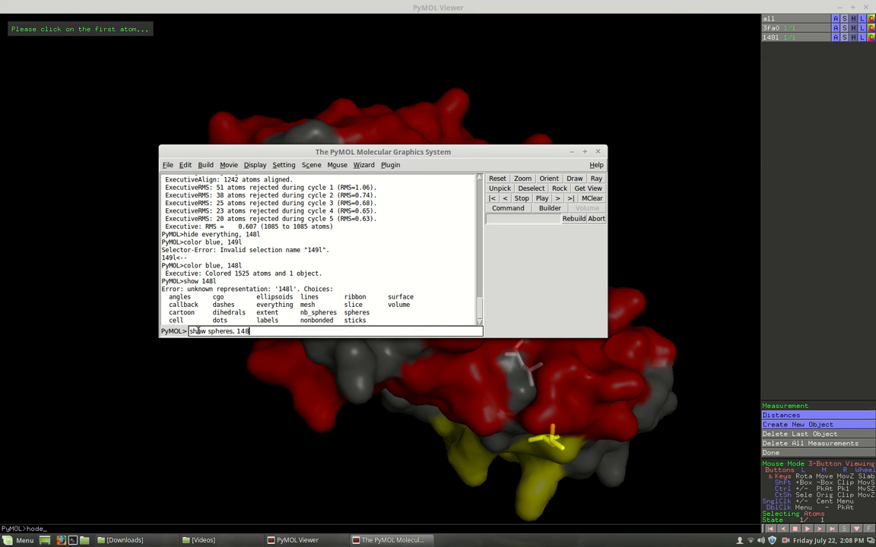
pyautogui.press('Return')
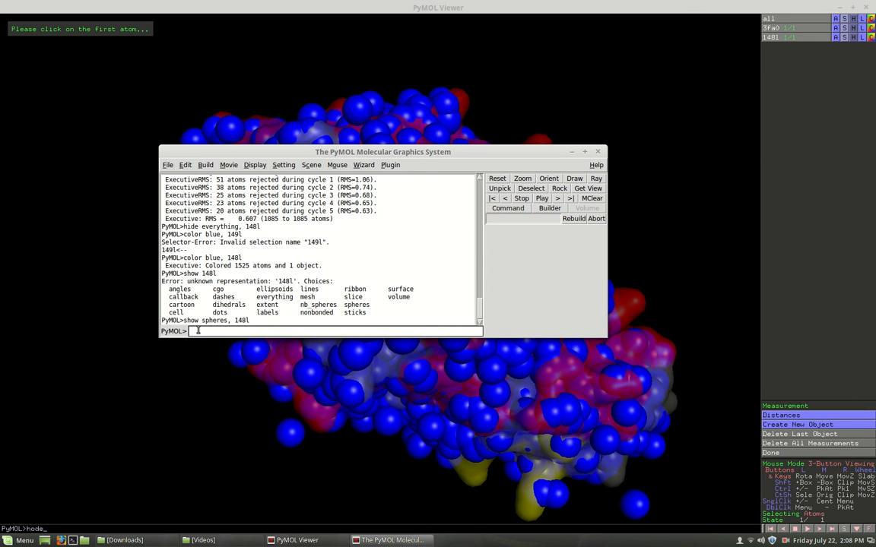
pyautogui.moveTo(444, 153); pyautogui.dragTo(325, 485)
pyautogui.moveTo(483, 394); pyautogui.dragTo(457, 144)
pyautogui.moveTo(581, 296); pyautogui.dragTo(342, 264)
pyautogui.moveTo(312, 376); pyautogui.dragTo(475, 250)
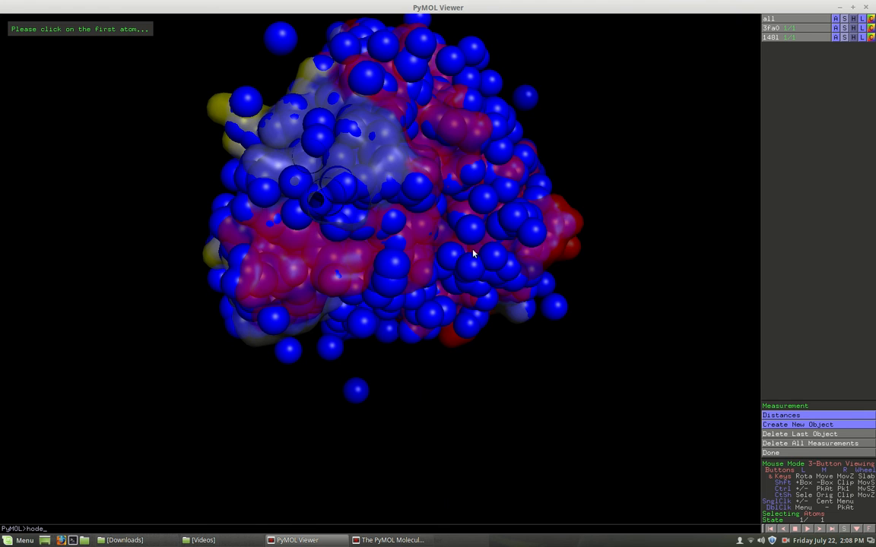
# - Close the molecule viewer to end the PyMOL session
pyautogui.click(865, 6)
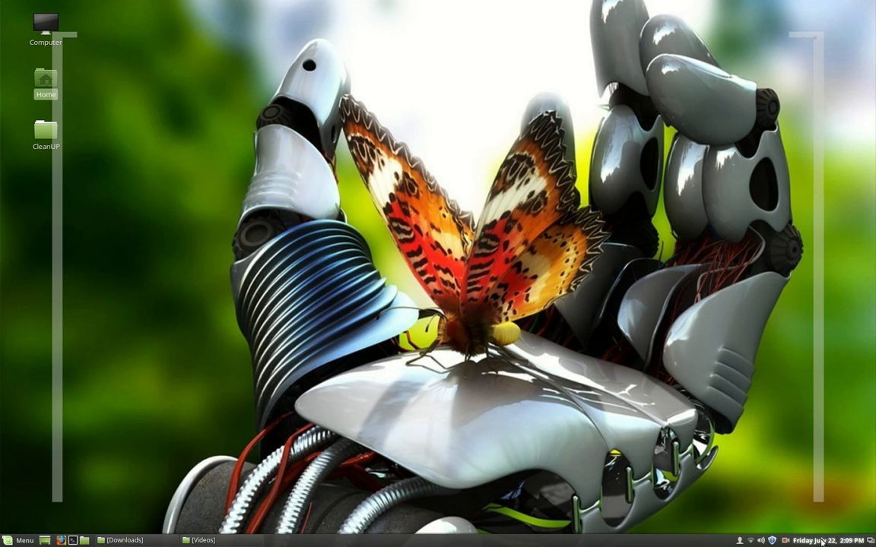
pyautogui.click(785, 540)
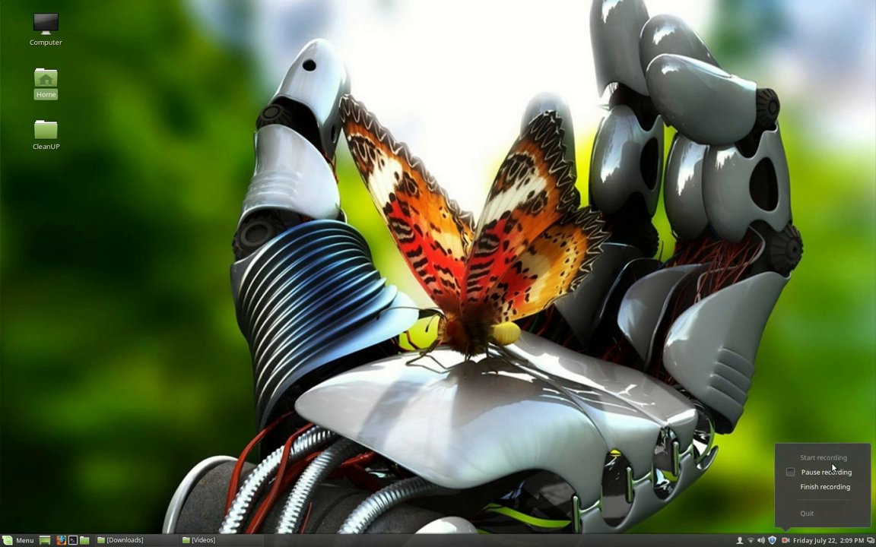